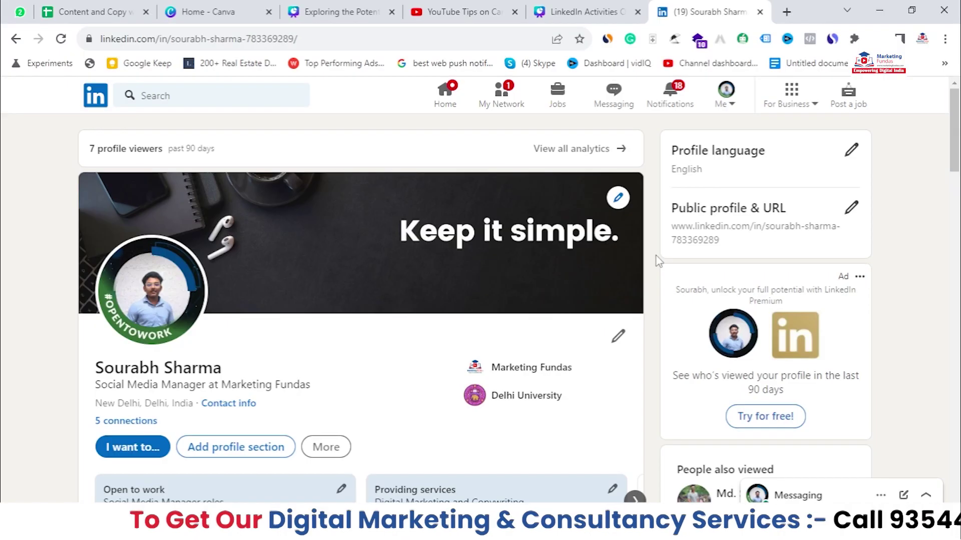
Step: Return to the home feed and open the Me menu listing the managed company page
scroll(890, 165, down, 8)
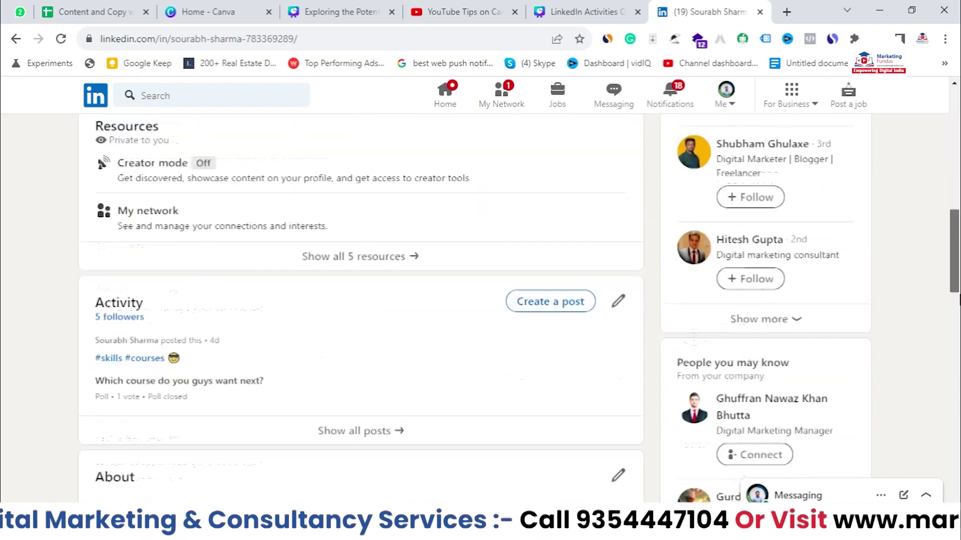
scroll(492, 143, up, 9)
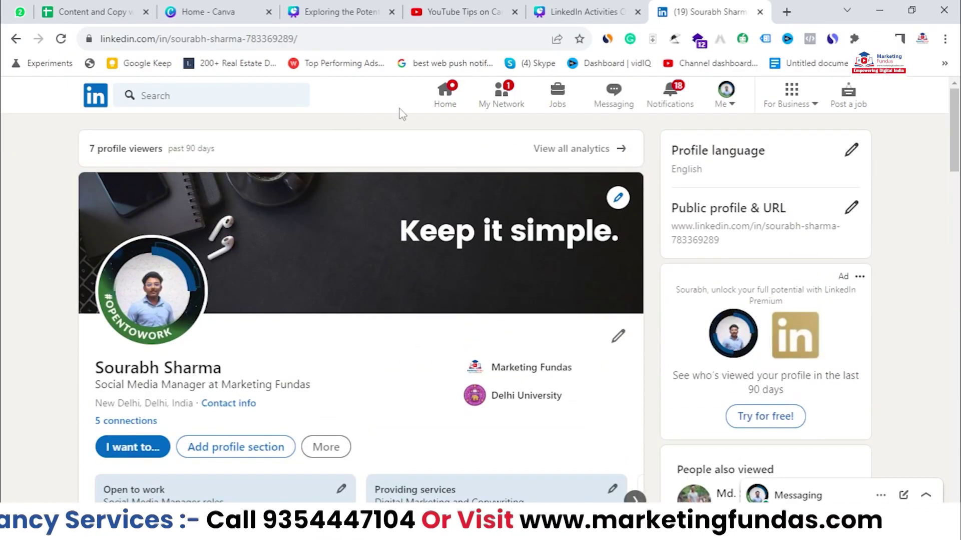
click(442, 94)
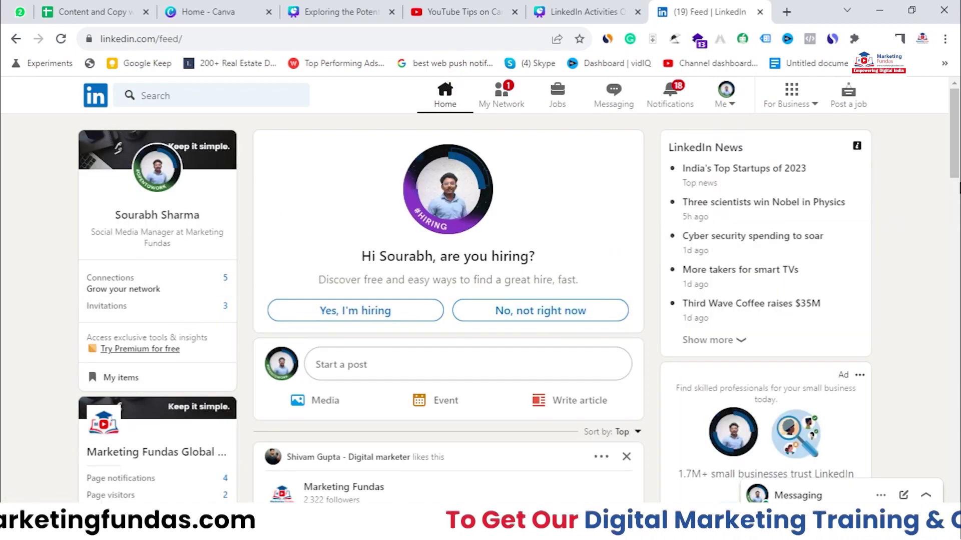
mouse_move(954, 175)
mouse_down()
mouse_move(958, 289)
mouse_move(955, 187)
mouse_up()
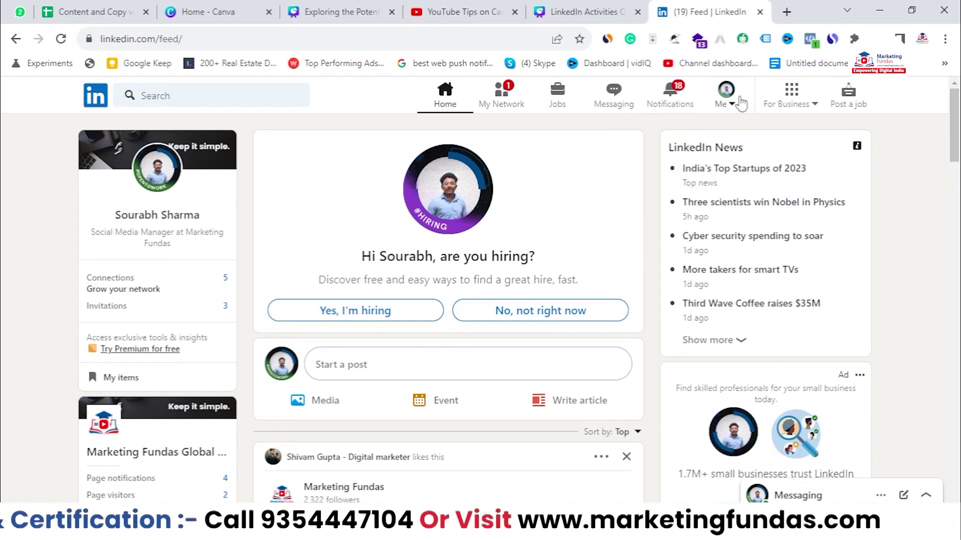
click(726, 105)
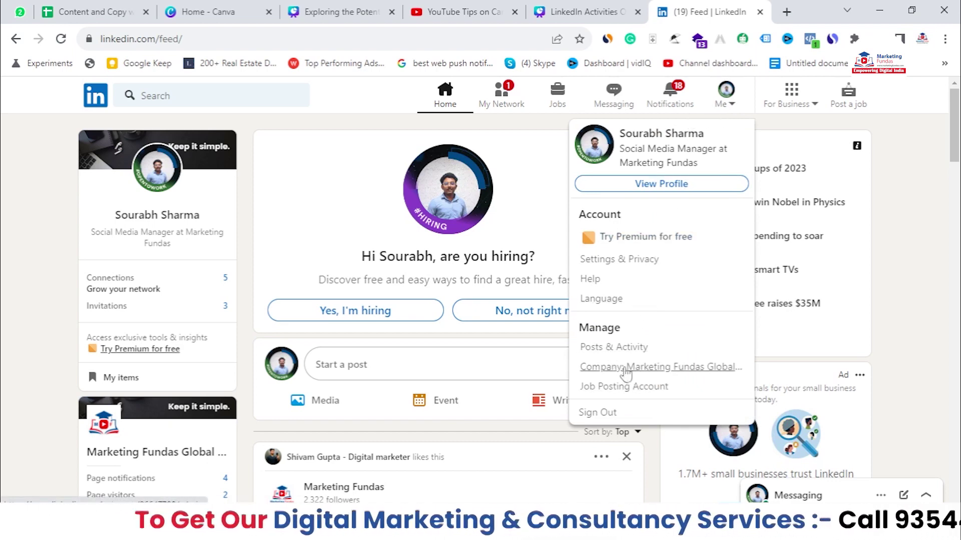
Step: Open the Marketing Fundas Global Demo admin page and show its + Create options
click(669, 373)
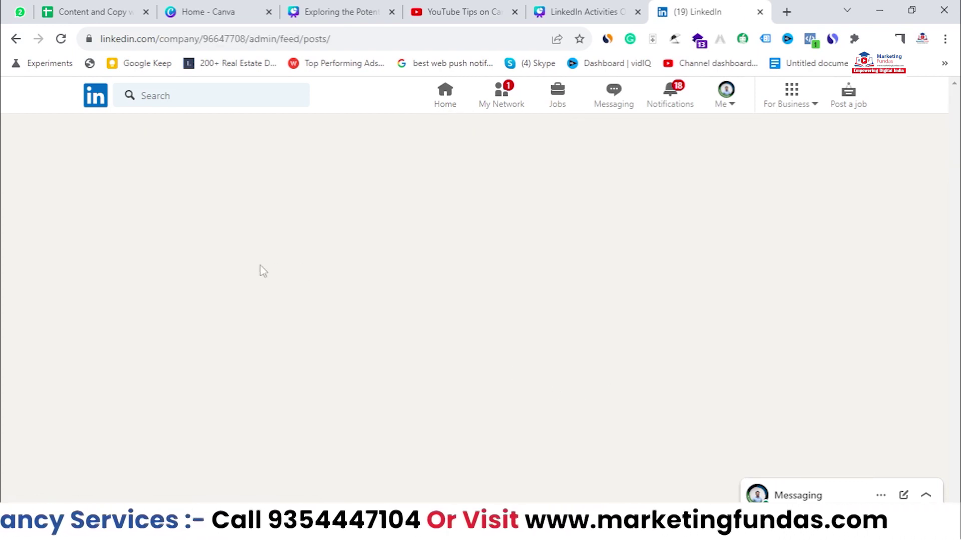
scroll(285, 337, down, 5)
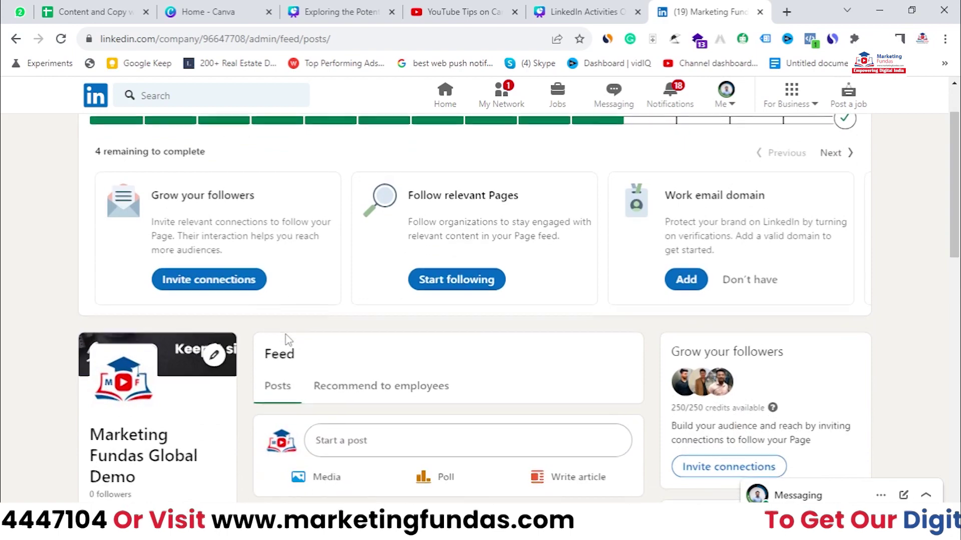
drag(145, 283, 75, 228)
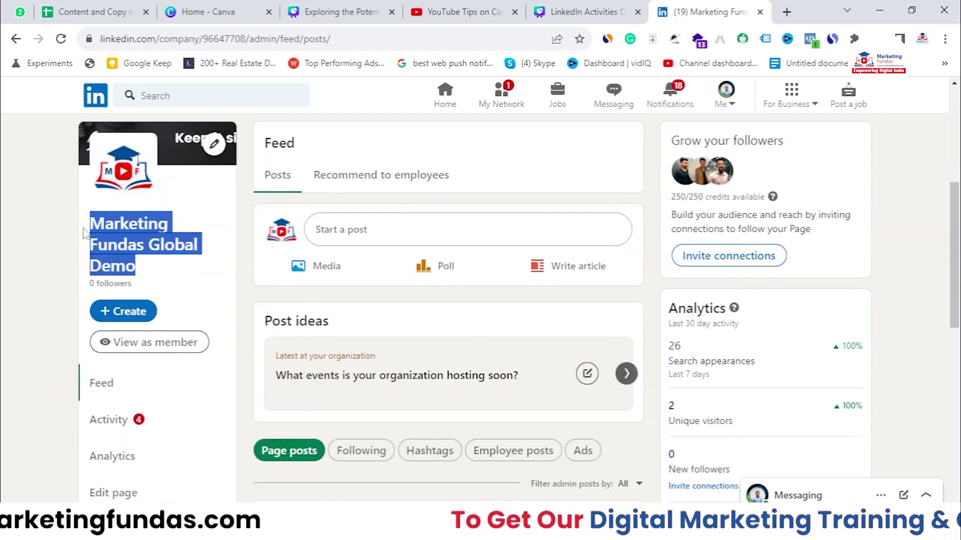
scroll(165, 271, down, 5)
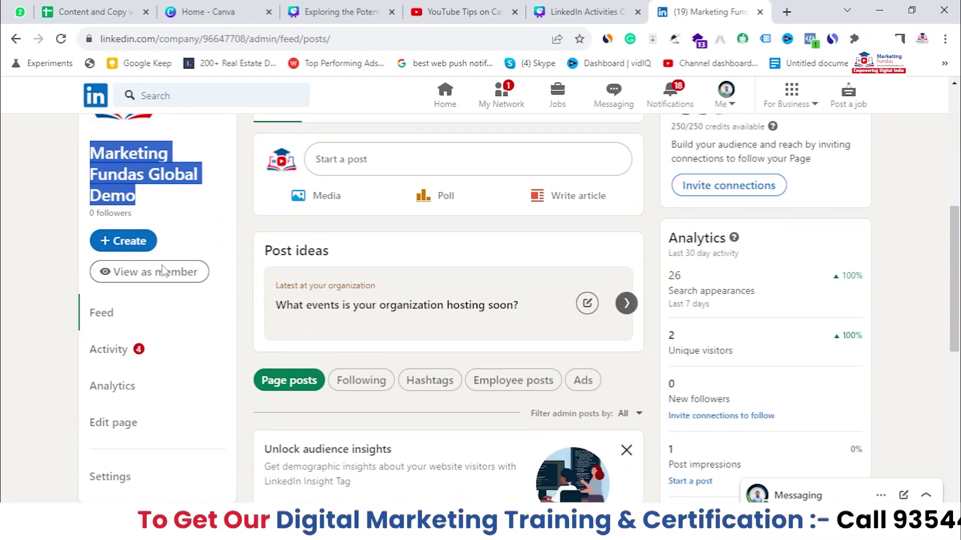
scroll(163, 272, up, 6)
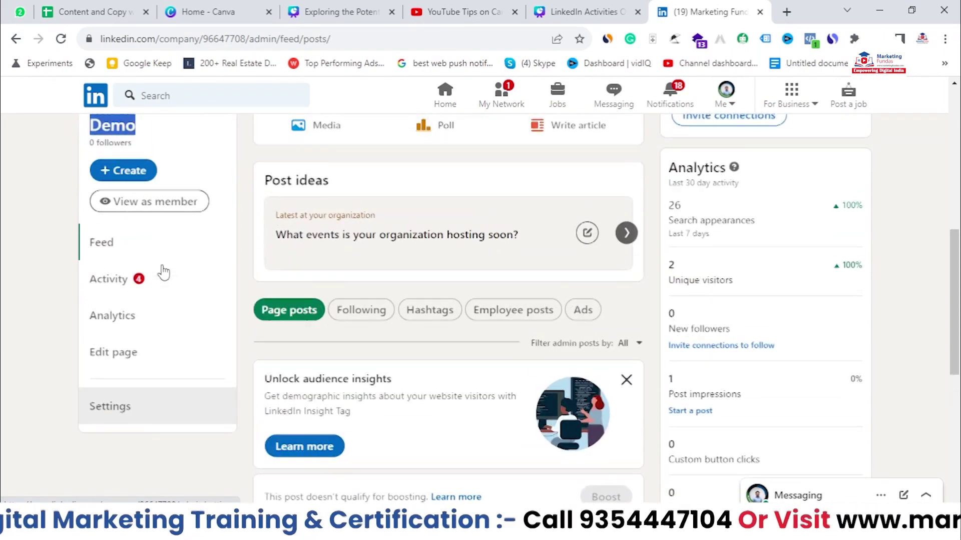
scroll(165, 272, up, 4)
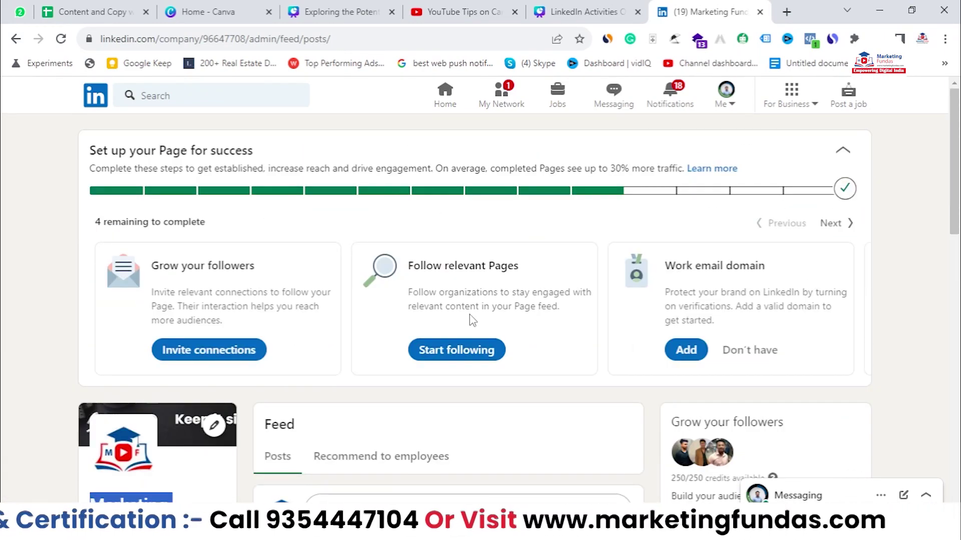
scroll(165, 272, down, 6)
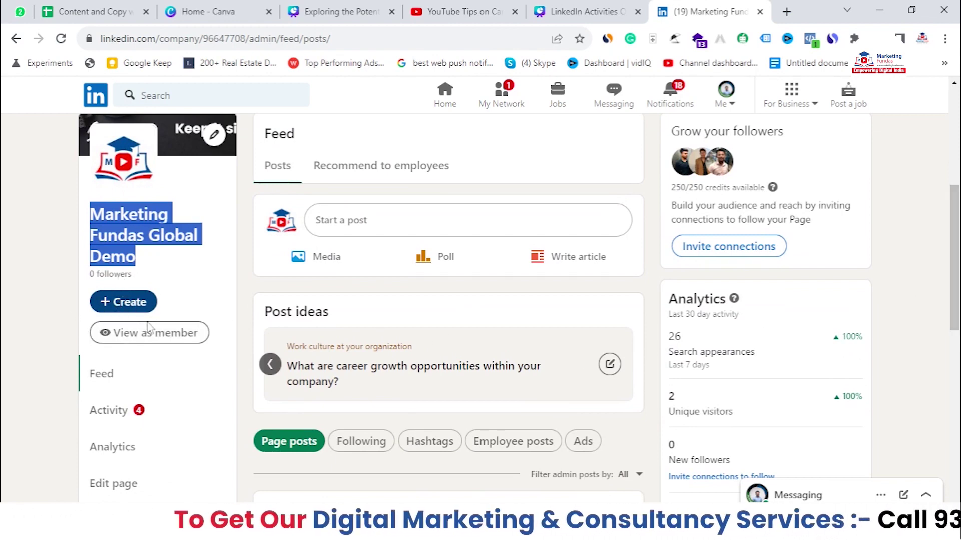
click(138, 311)
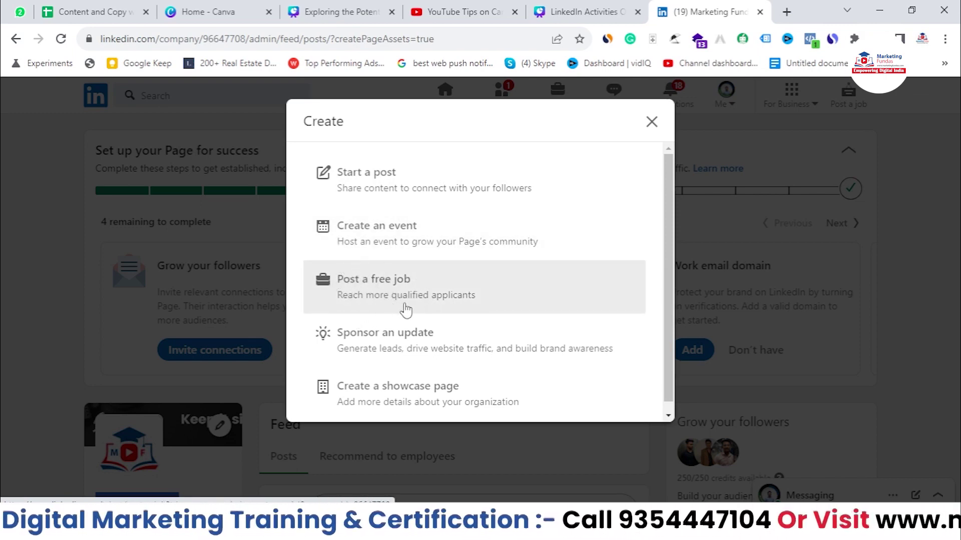
Step: Choose Post a free job, sign in to Talent Solutions with the saved password, and dismiss the save prompt
click(424, 295)
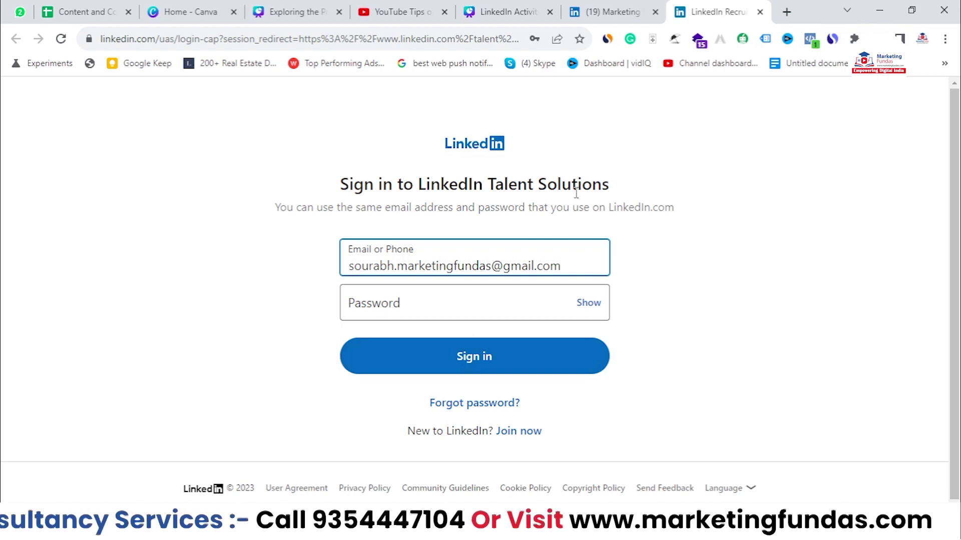
click(497, 295)
click(427, 345)
click(440, 352)
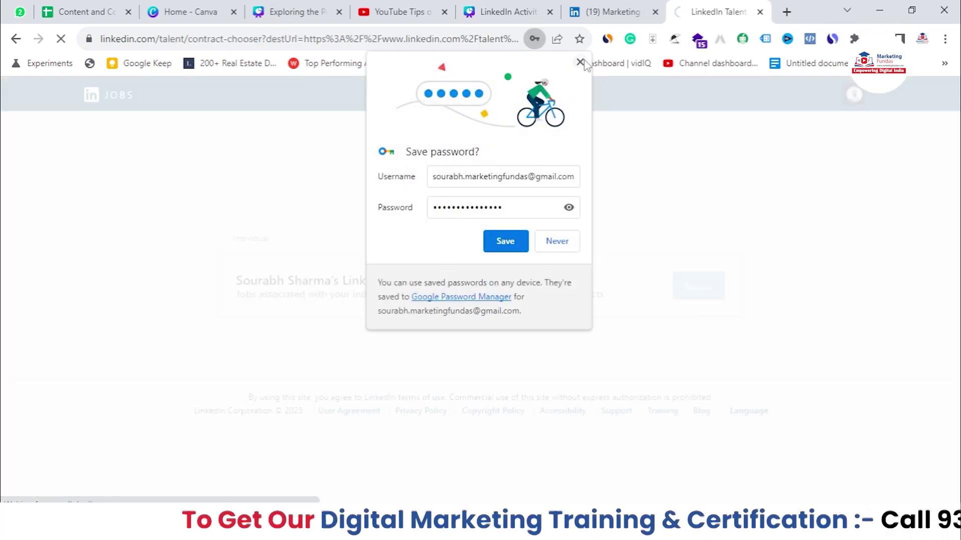
click(582, 61)
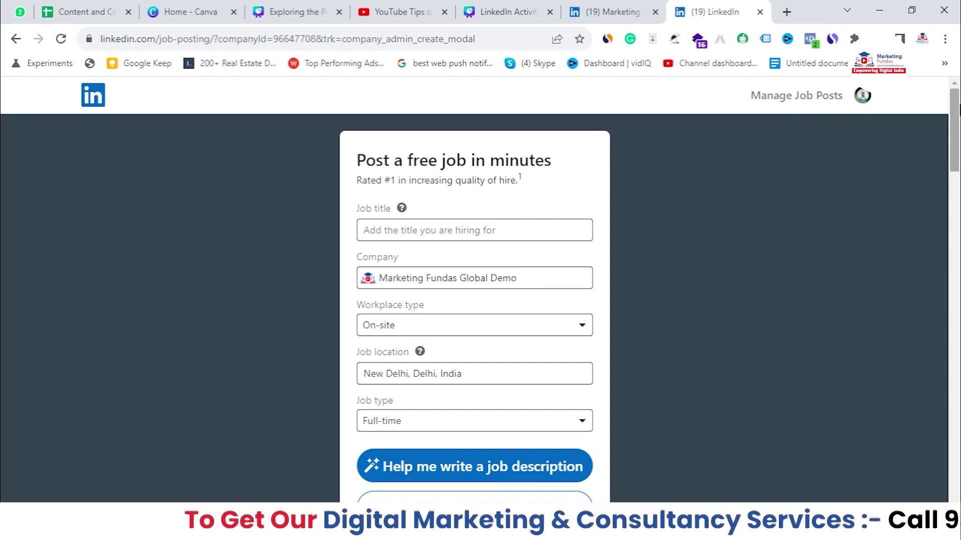
Step: Enter Graphic Designer as the job title from the suggestions
scroll(746, 137, down, 3)
scroll(746, 136, up, 3)
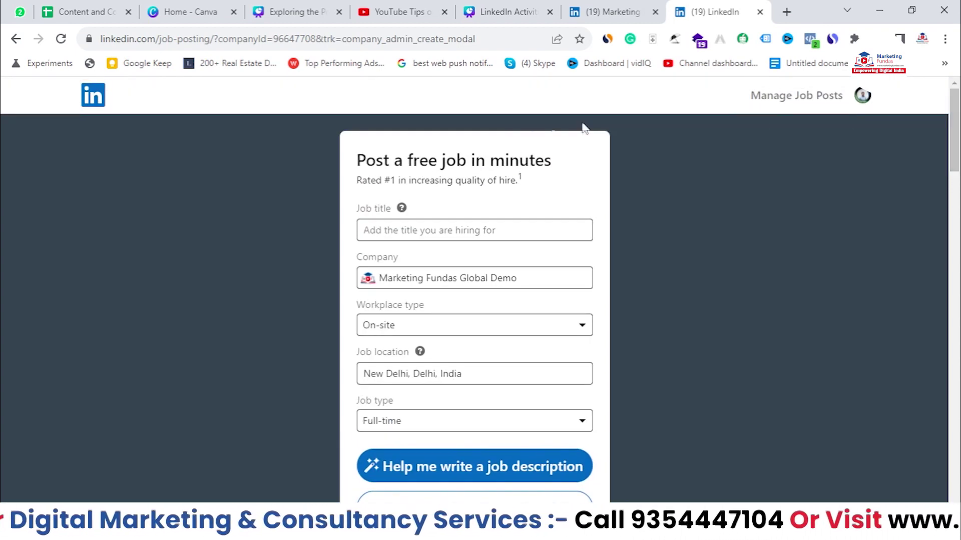
click(359, 220)
drag(350, 214, 395, 209)
click(391, 221)
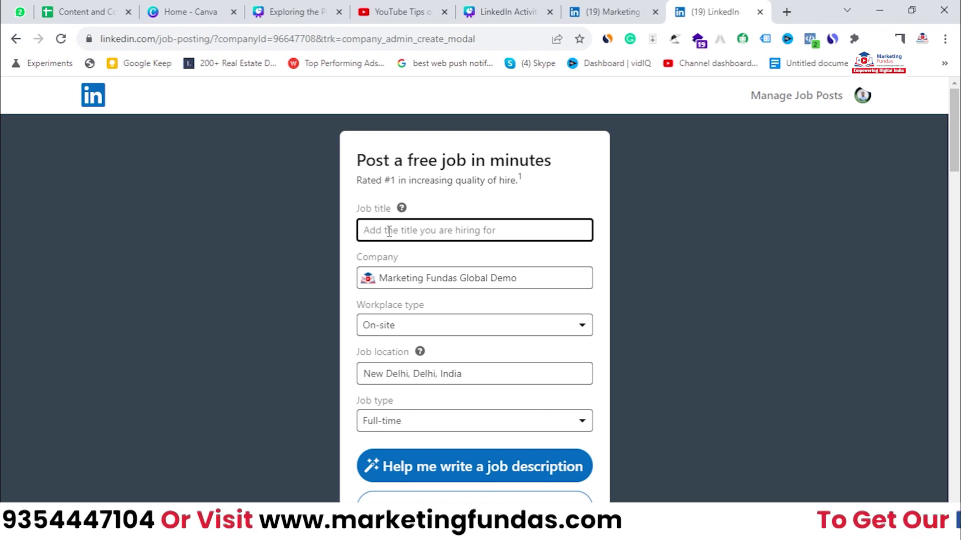
text(G)
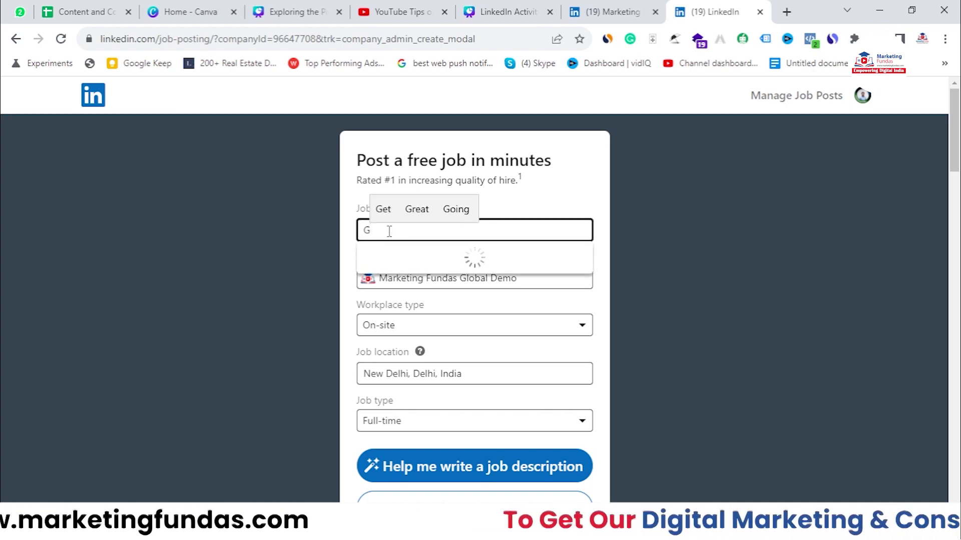
text(raphic Desig)
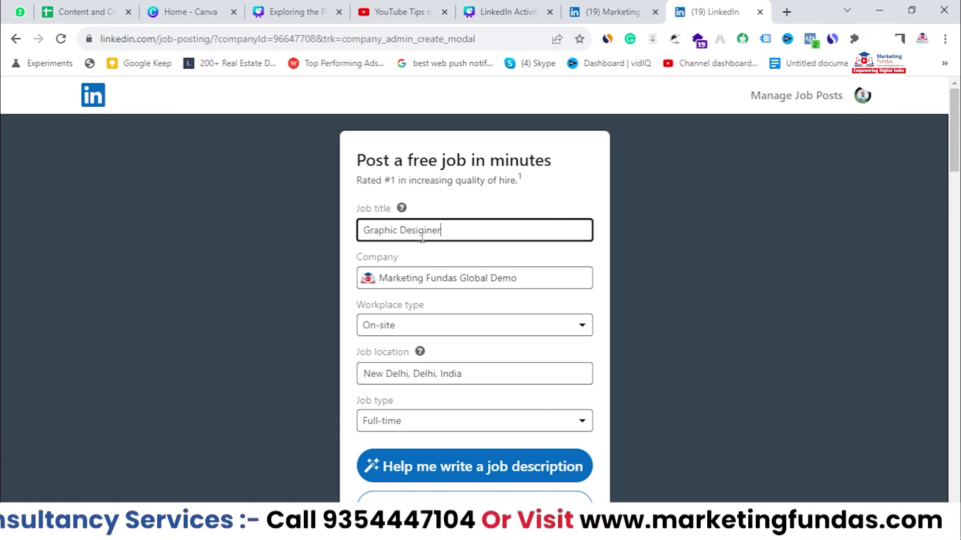
text(e)
key(BackSpace)
text(**)
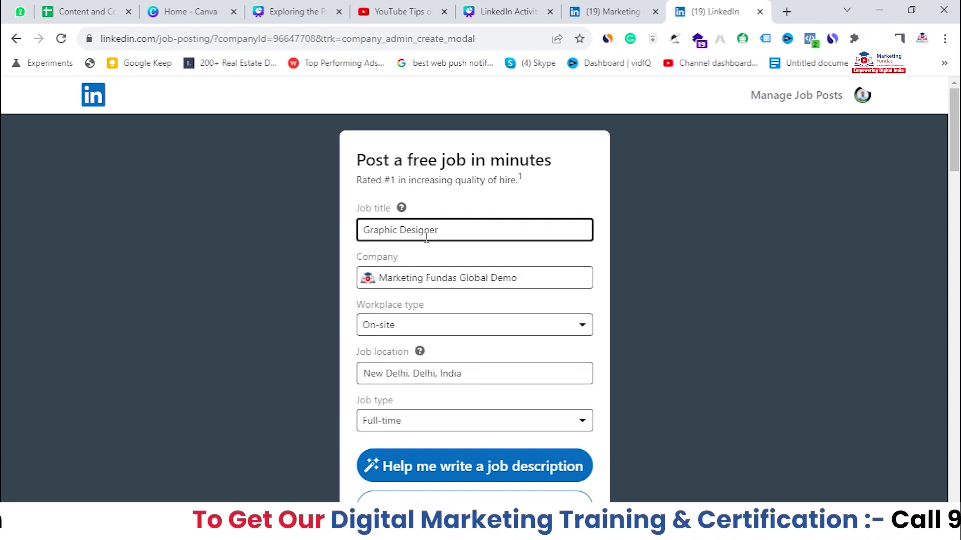
click(444, 267)
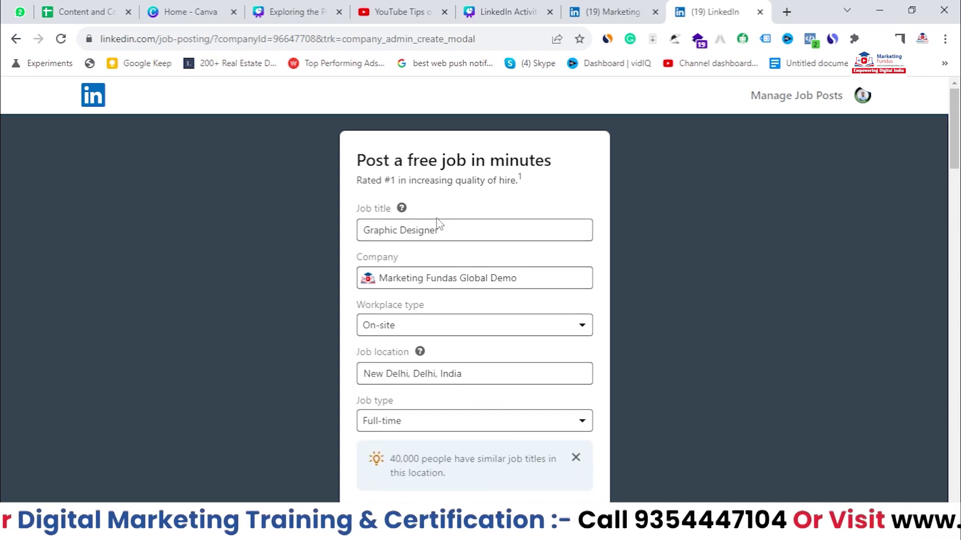
Step: Keep the workplace type as On-site
scroll(438, 214, down, 1)
drag(357, 187, 398, 187)
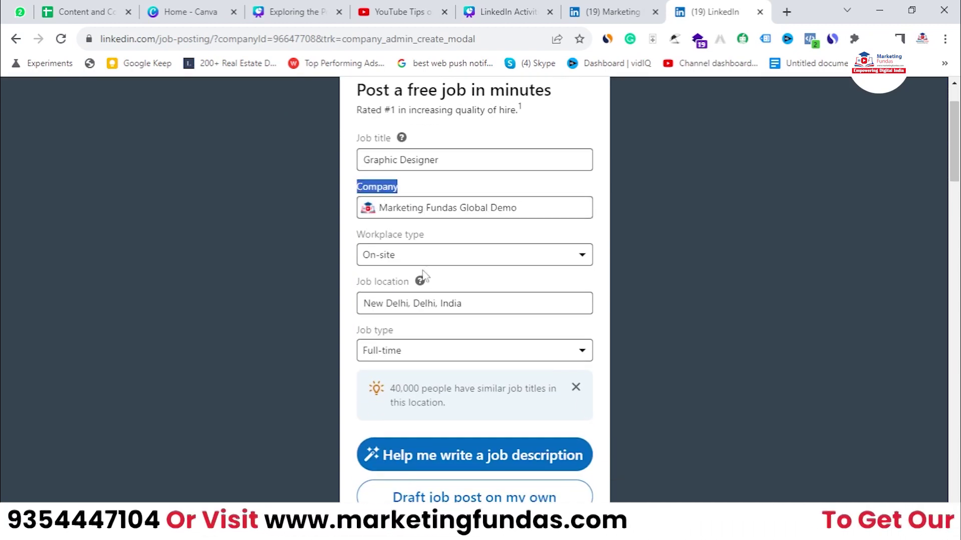
drag(357, 234, 436, 246)
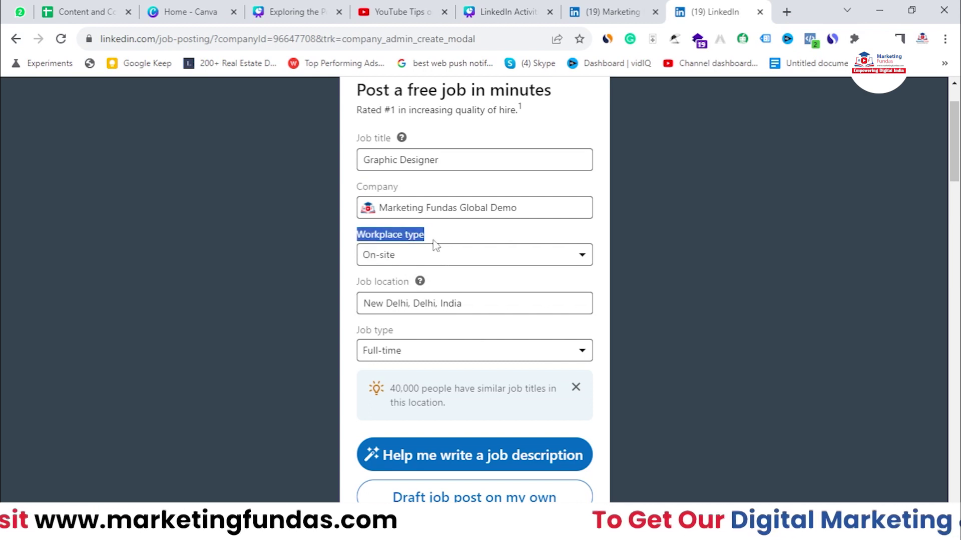
click(487, 256)
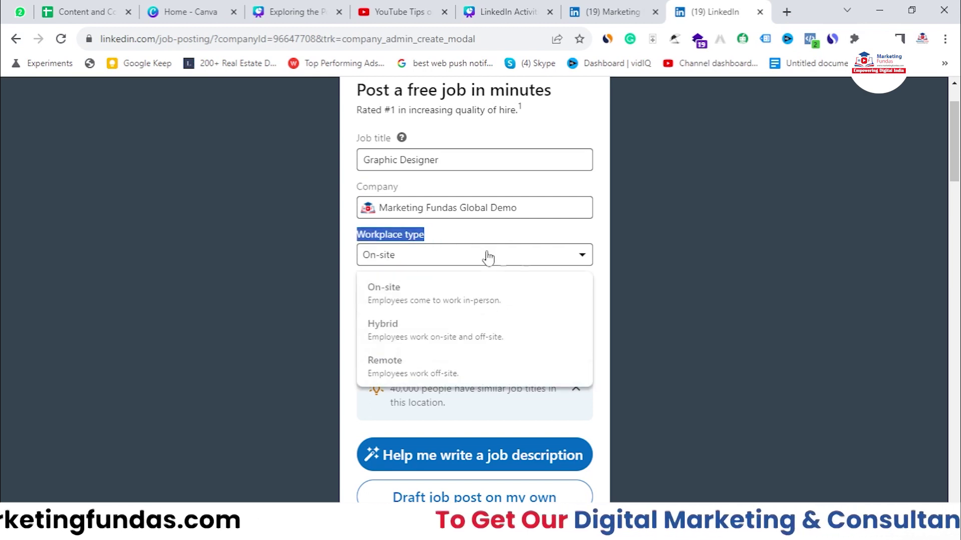
click(393, 294)
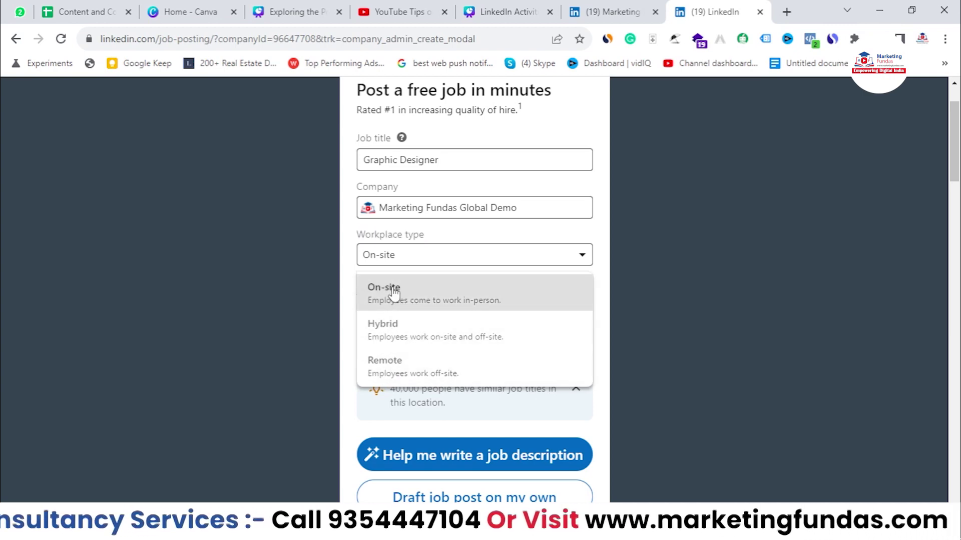
Step: Set the job location to New Delhi, Delhi, India
click(392, 299)
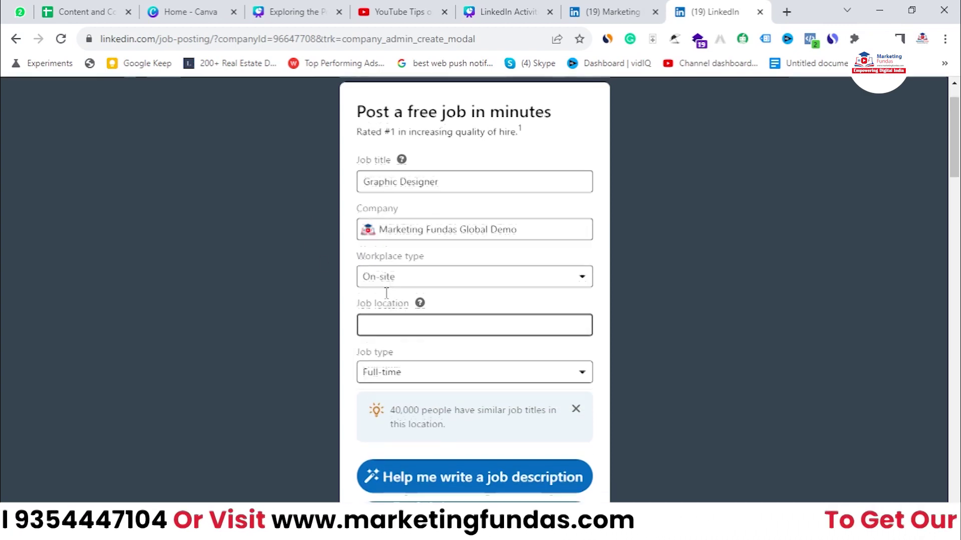
text(new delhi)
key(BackSpace)
key(BackSpace)
key(BackSpace)
key(BackSpace)
key(BackSpace)
text(delhi)
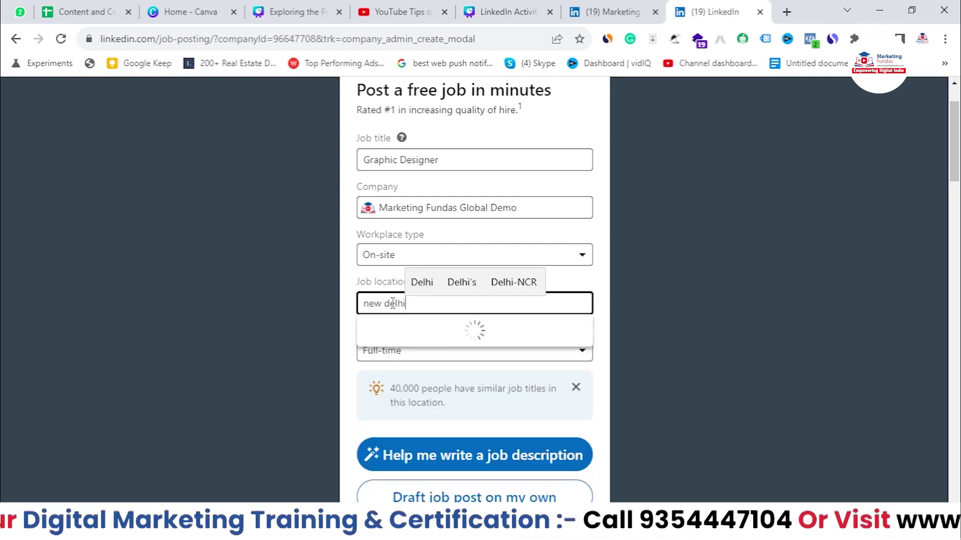
click(466, 326)
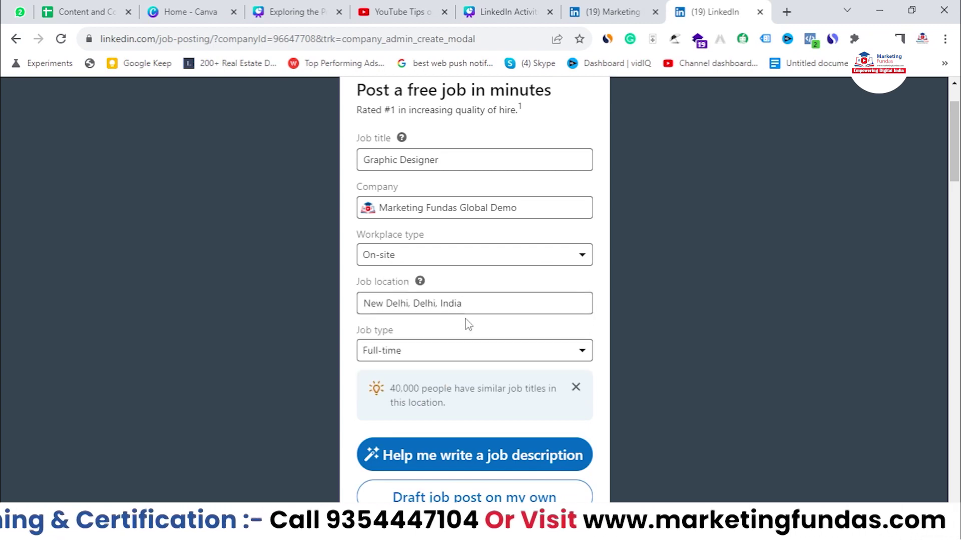
Step: Keep Full-time as the job type
scroll(356, 284, down, 3)
click(424, 207)
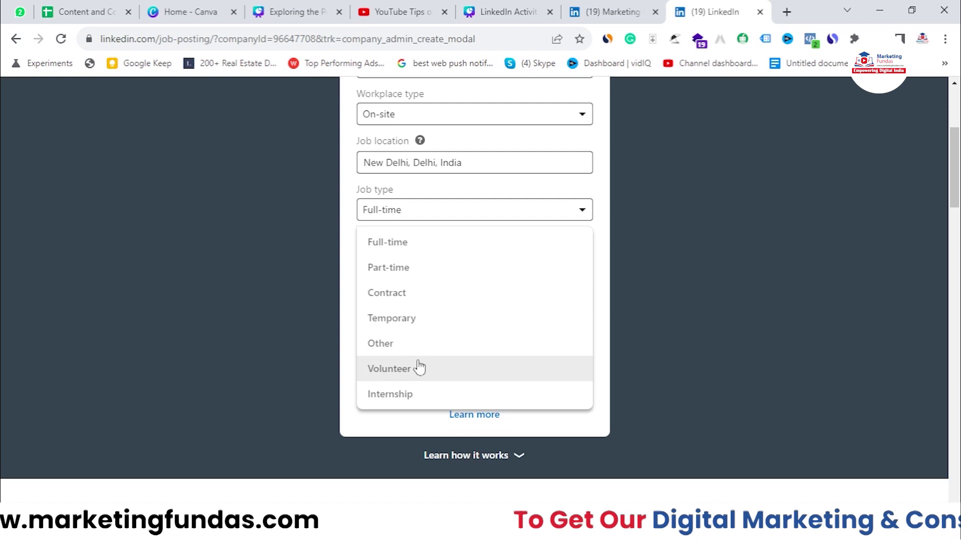
click(430, 254)
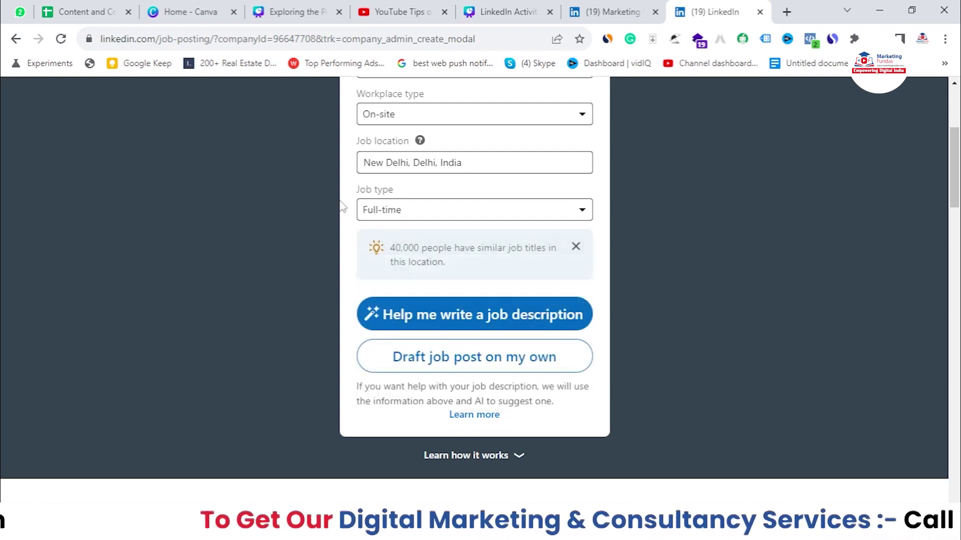
scroll(381, 282, up, 1)
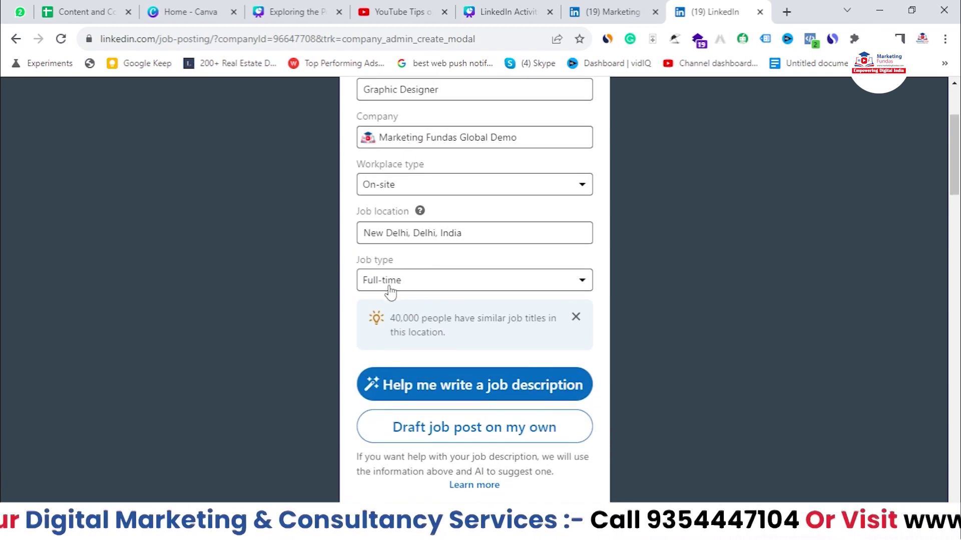
scroll(384, 332, up, 1)
scroll(384, 326, down, 1)
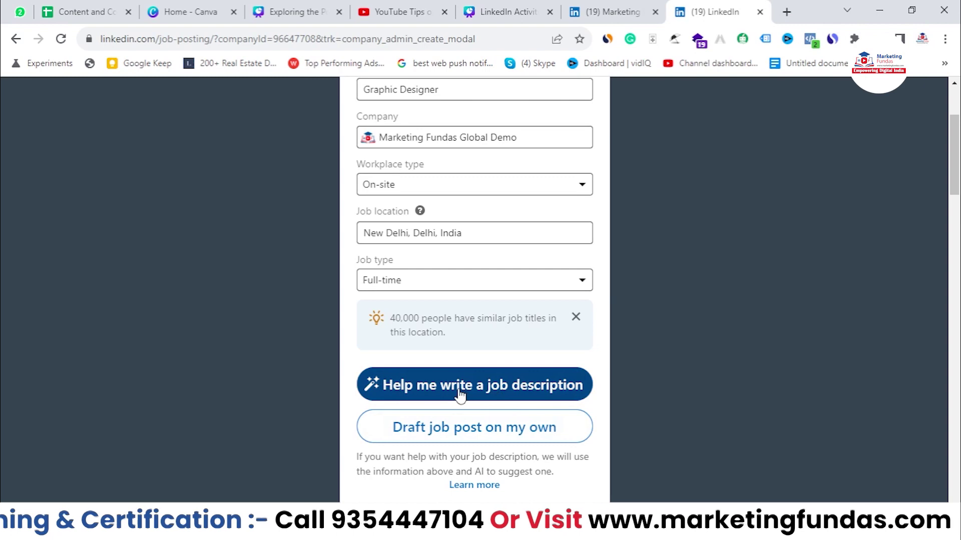
Step: Generate the AI job description and review the drafted text
click(405, 390)
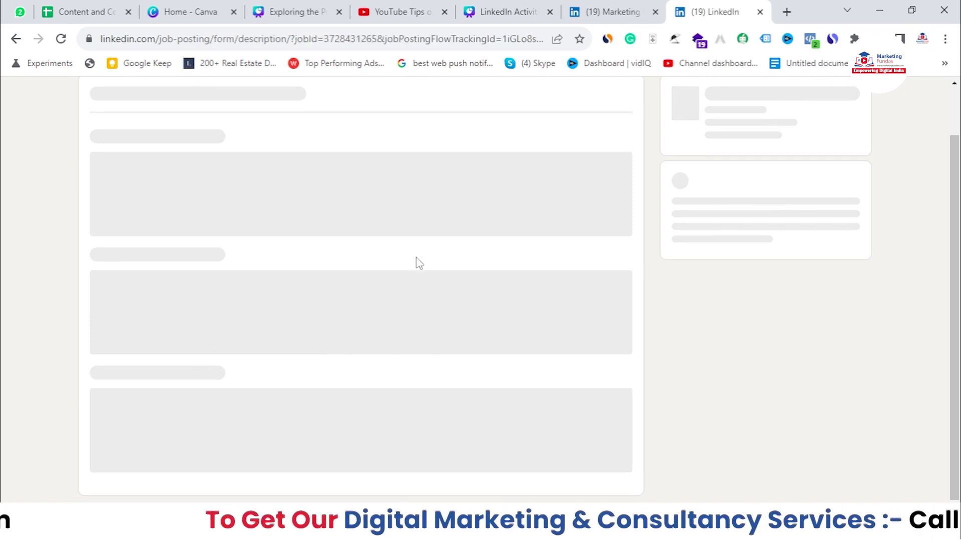
scroll(291, 305, down, 5)
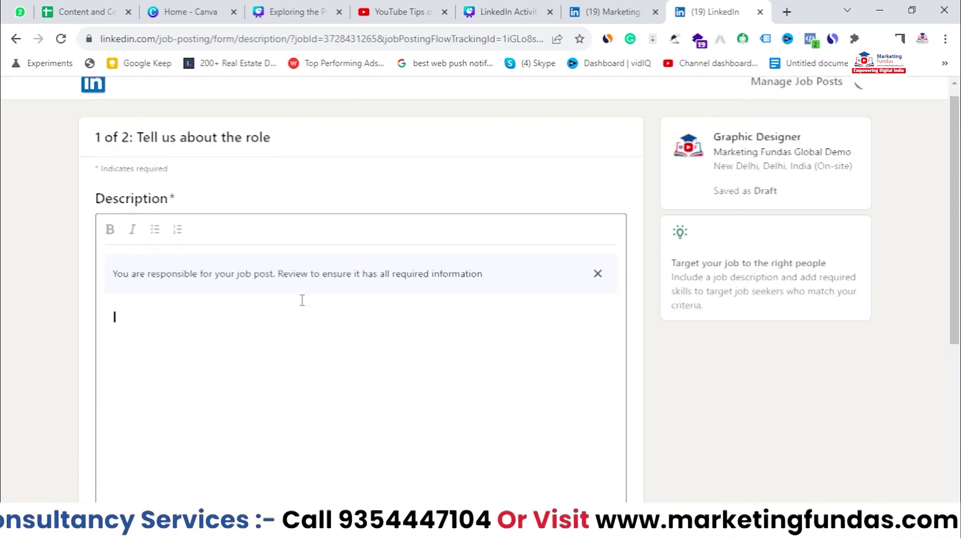
scroll(303, 305, down, 7)
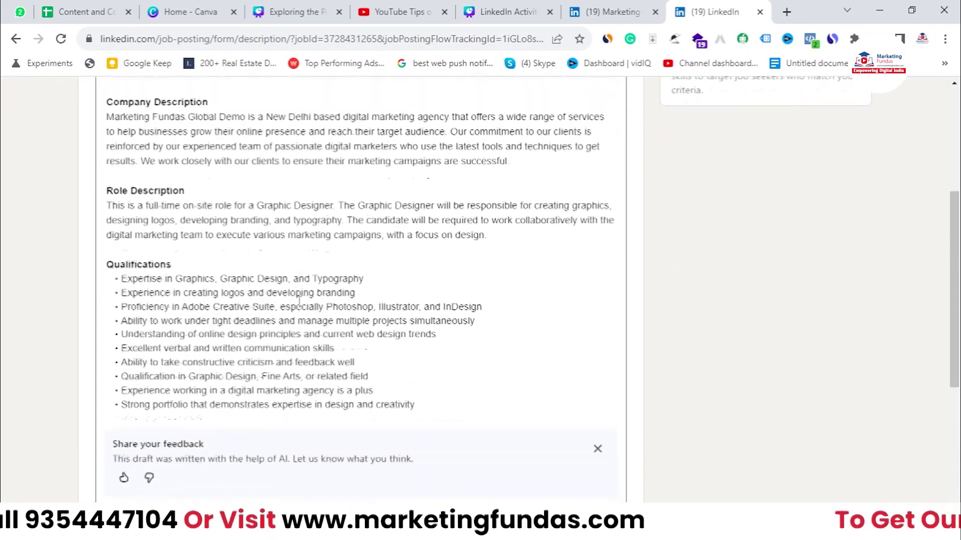
scroll(300, 303, up, 5)
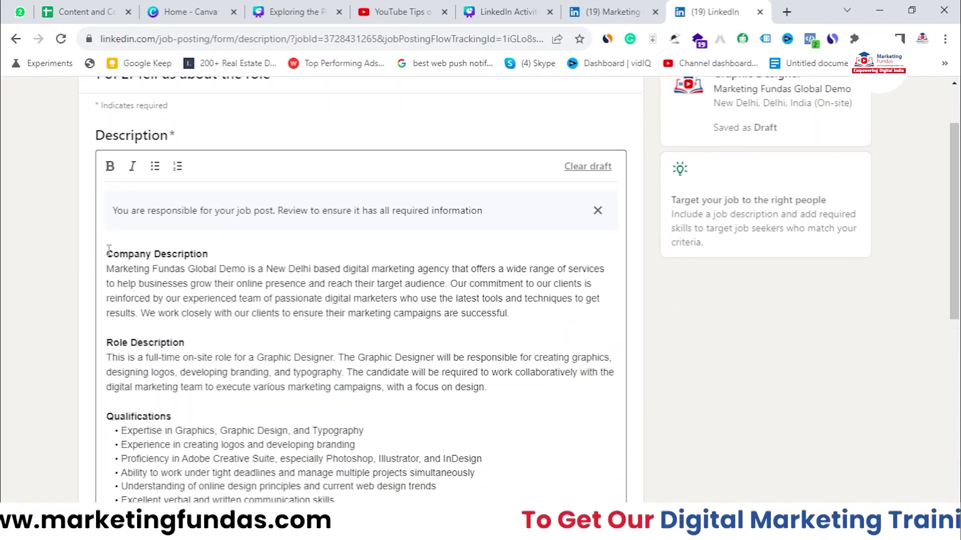
drag(107, 253, 448, 341)
scroll(425, 343, down, 4)
click(448, 341)
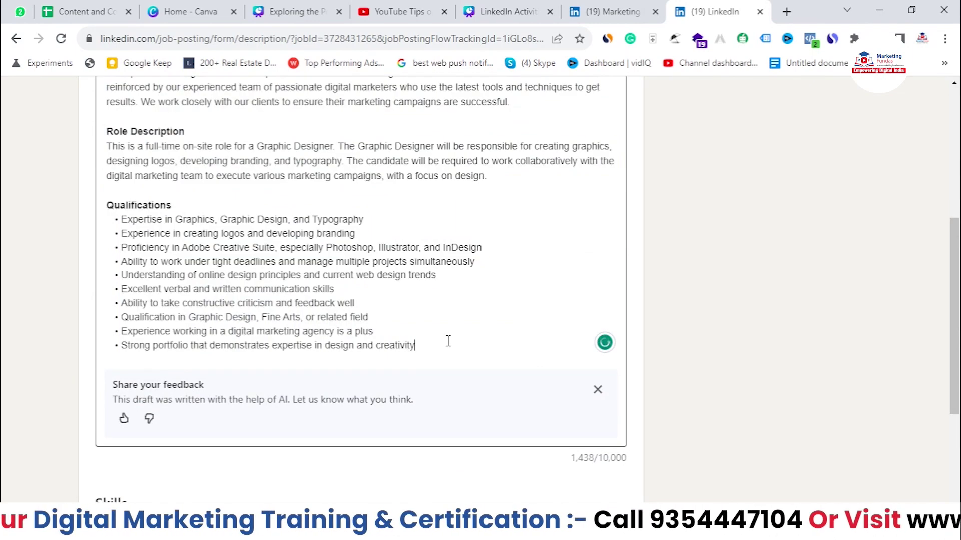
scroll(448, 341, up, 2)
Step: Review the ten suggested skills and proceed with Next
scroll(448, 341, up, 3)
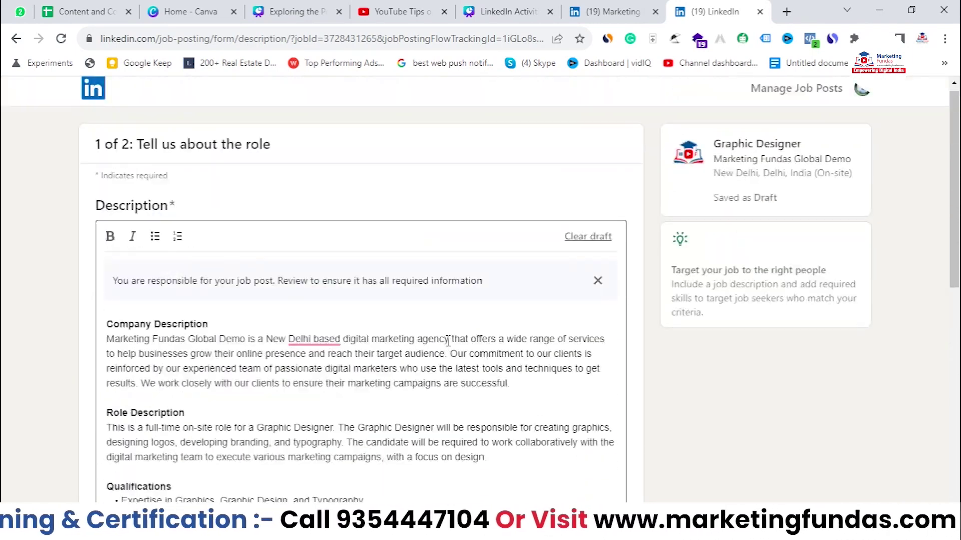
scroll(449, 342, down, 8)
scroll(476, 343, up, 1)
scroll(476, 343, down, 1)
double_click(111, 314)
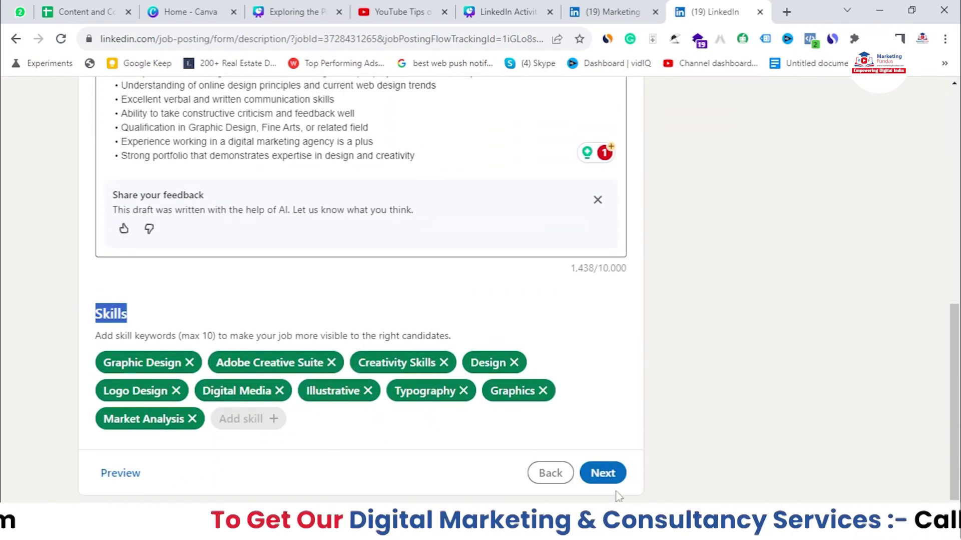
click(614, 476)
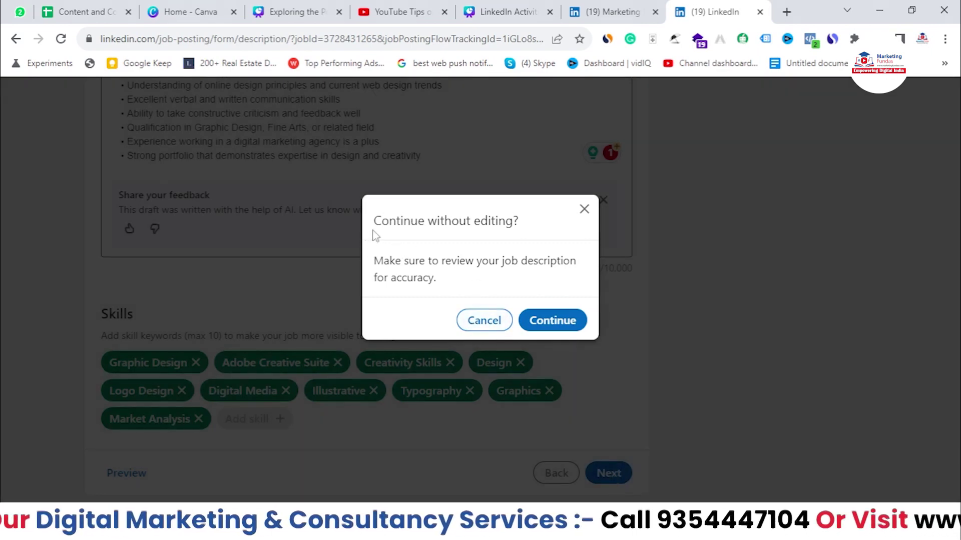
Step: Continue with the AI description unedited to reach step 2, Receive qualified applicants
drag(374, 220, 519, 229)
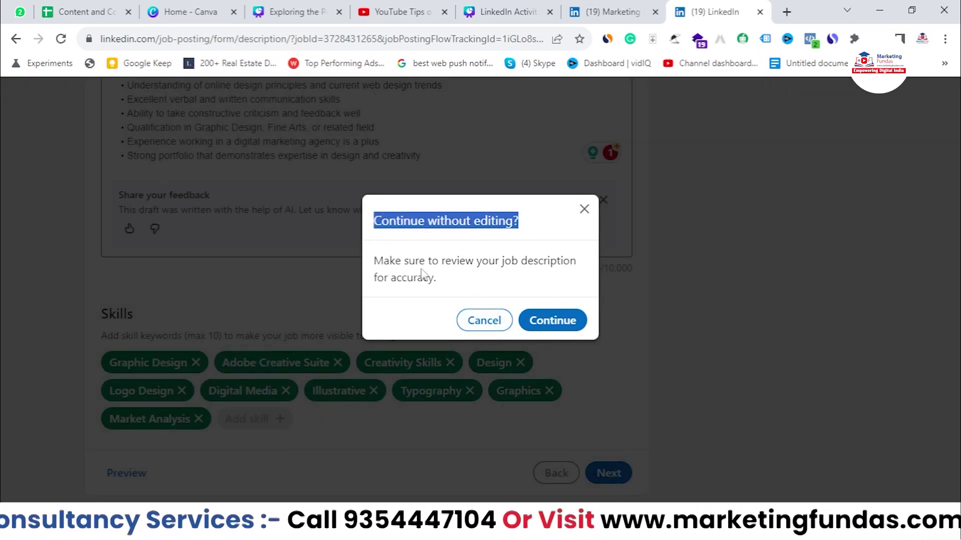
click(584, 209)
scroll(444, 279, up, 3)
scroll(302, 201, down, 3)
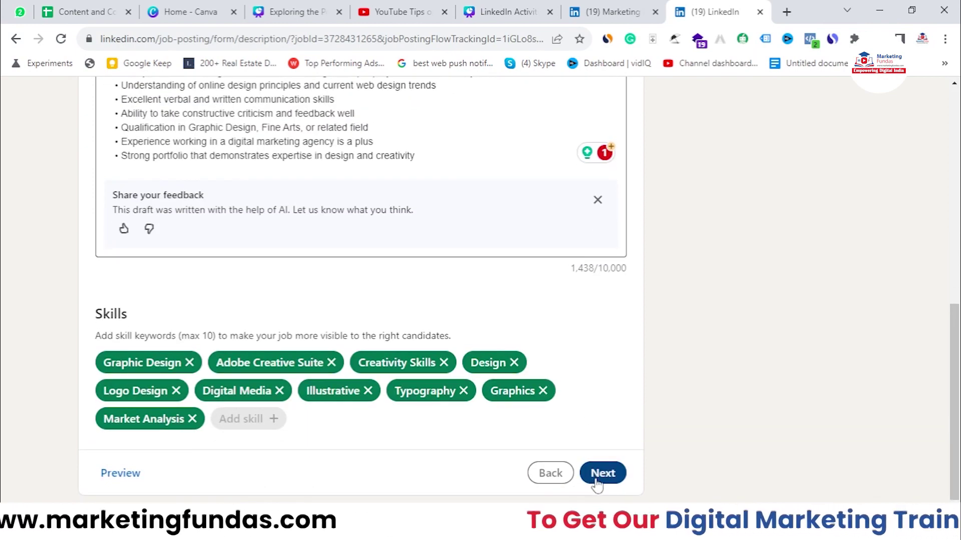
click(608, 472)
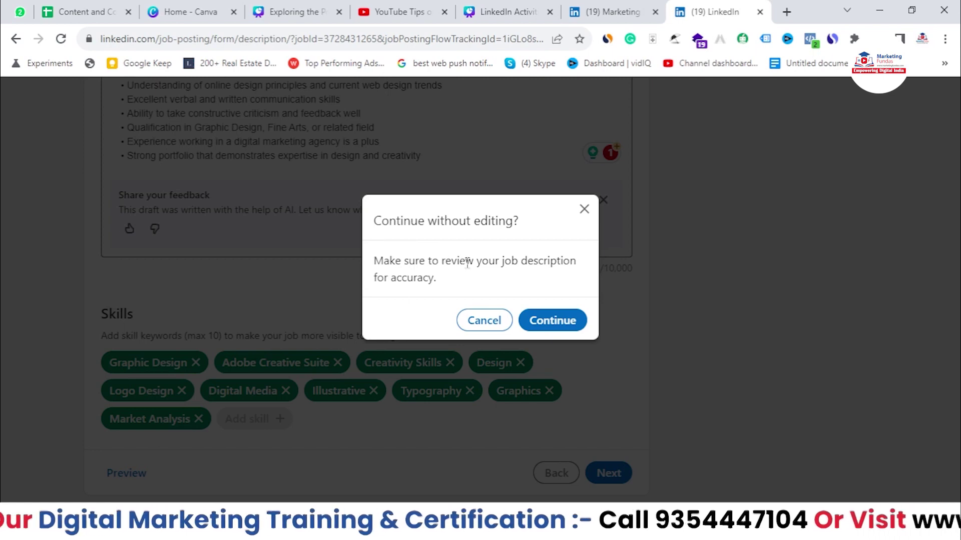
triple_click(440, 287)
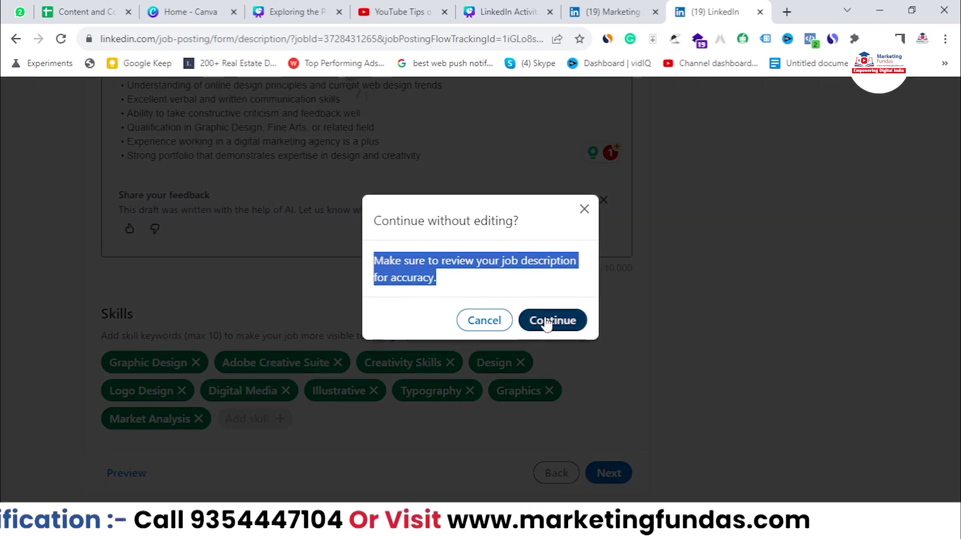
click(547, 323)
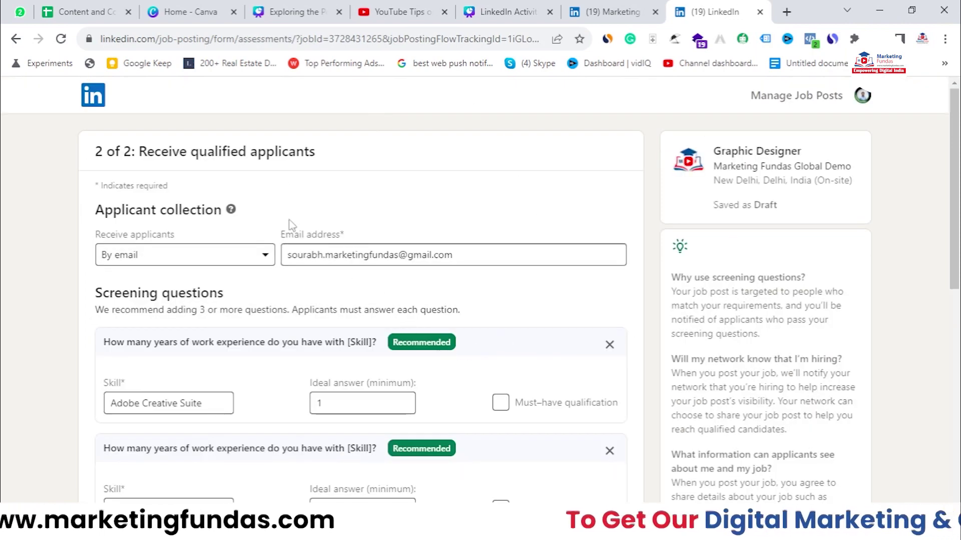
Step: Try the external website option, then set applicant collection back to email
scroll(292, 224, down, 3)
scroll(291, 224, up, 1)
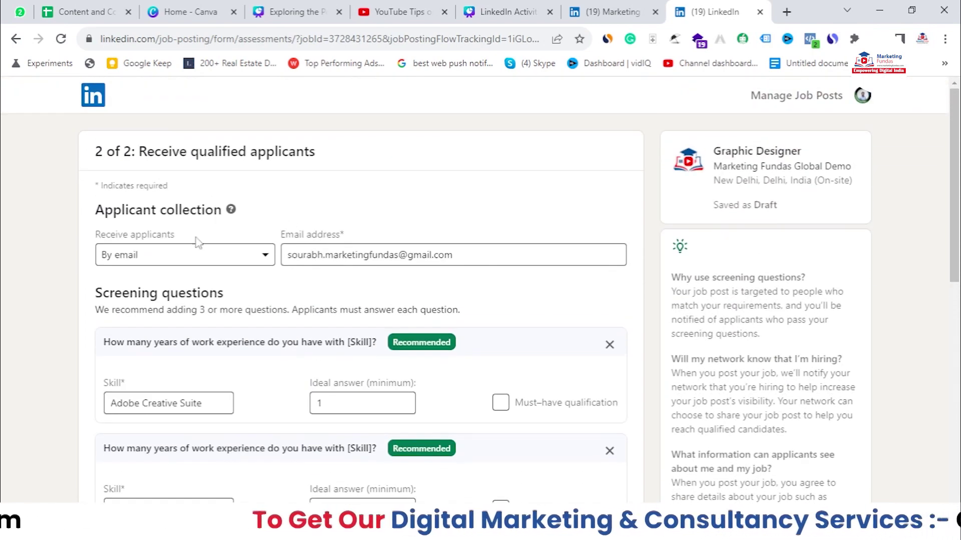
scroll(181, 257, down, 1)
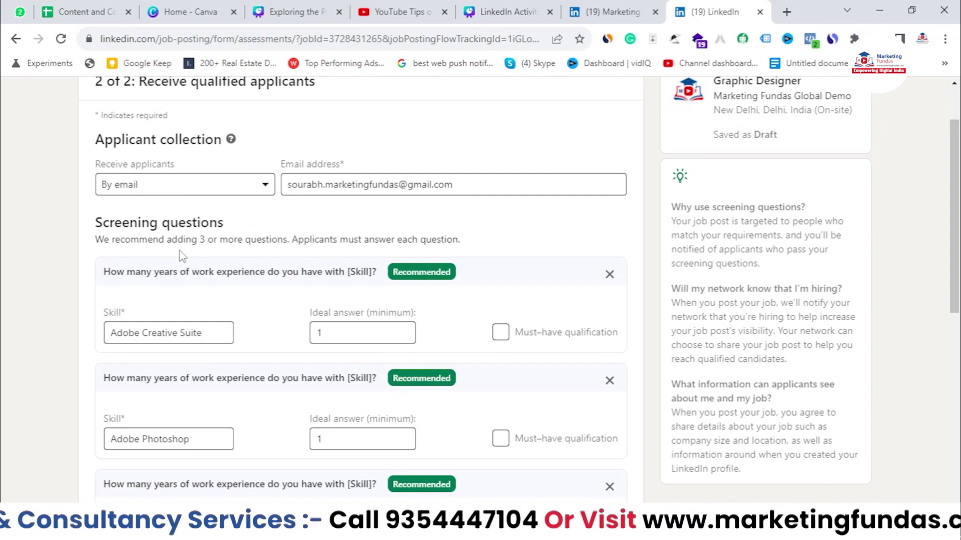
scroll(181, 257, down, 3)
scroll(165, 255, up, 5)
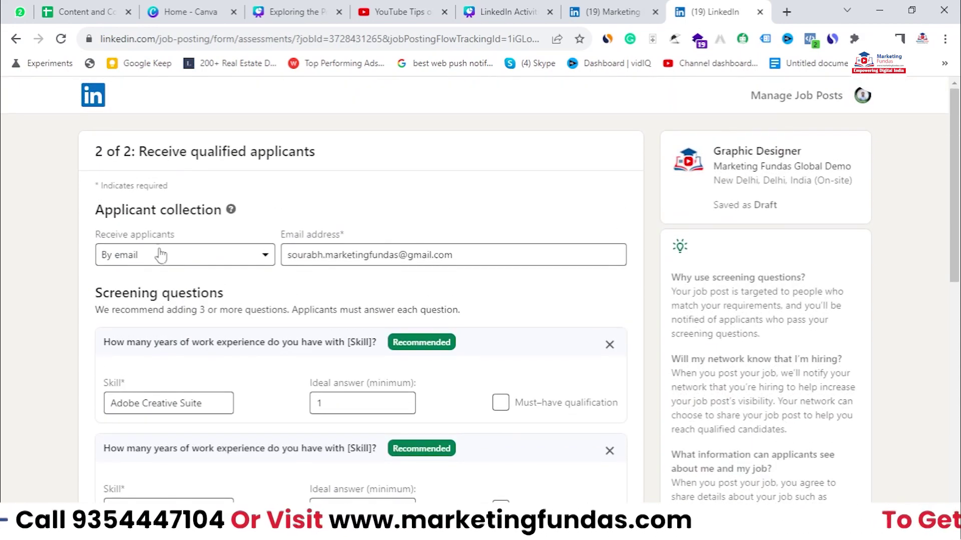
triple_click(98, 200)
click(331, 215)
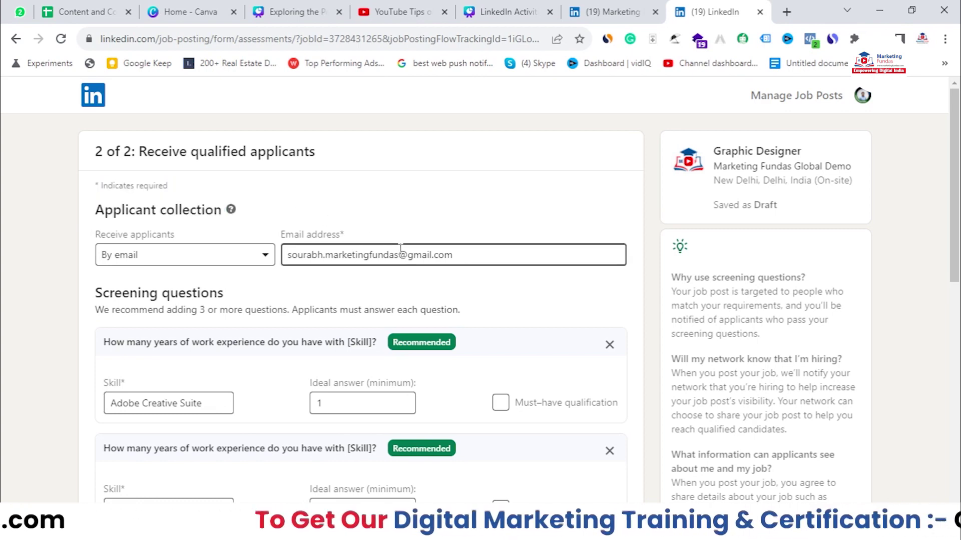
triple_click(439, 251)
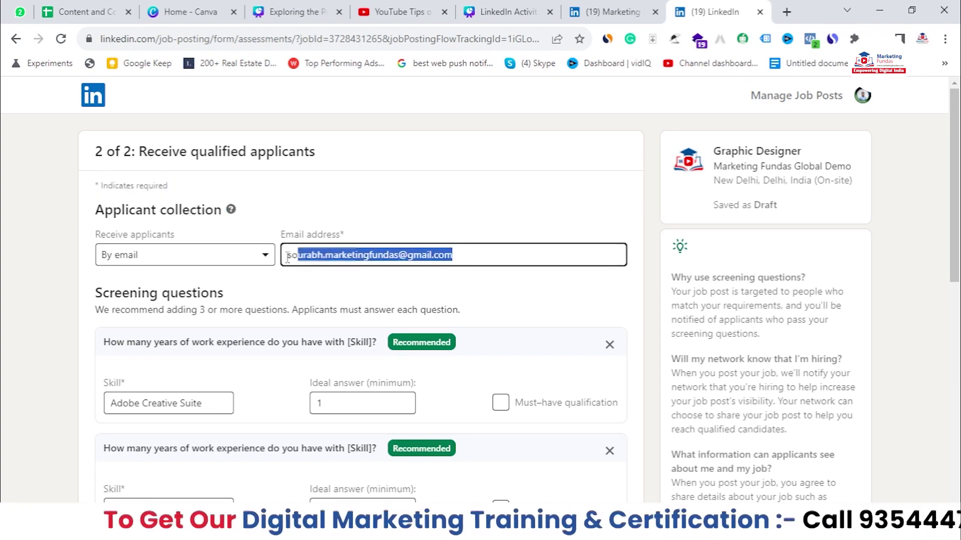
click(171, 256)
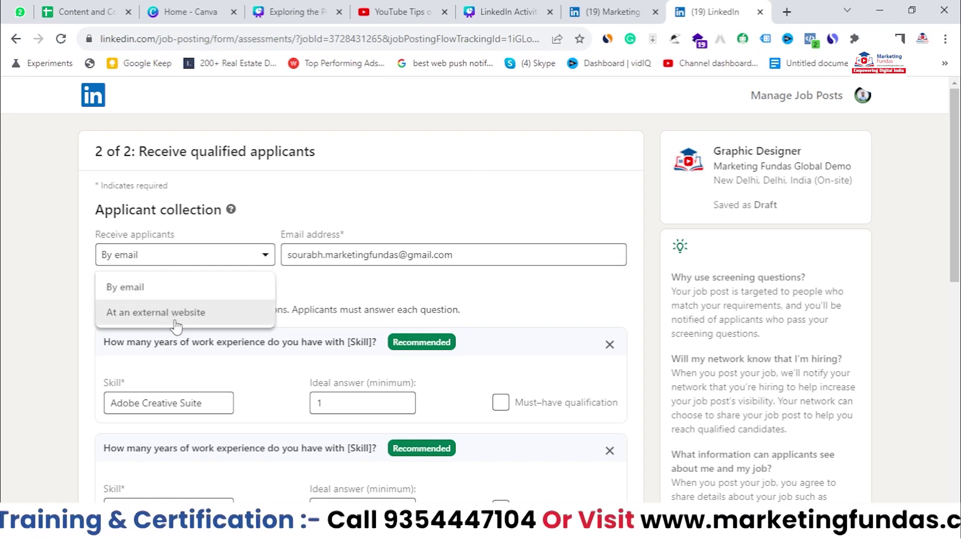
click(160, 314)
click(330, 254)
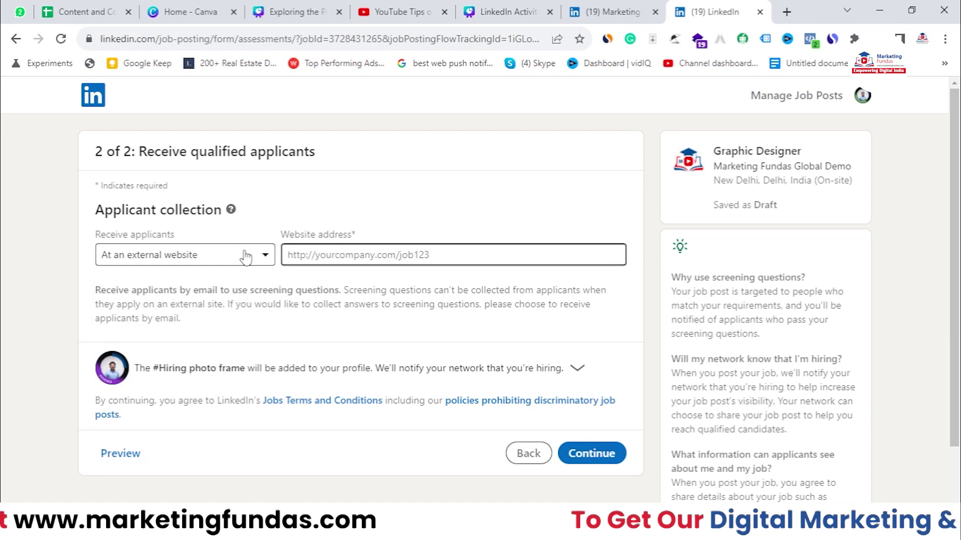
click(185, 255)
click(150, 286)
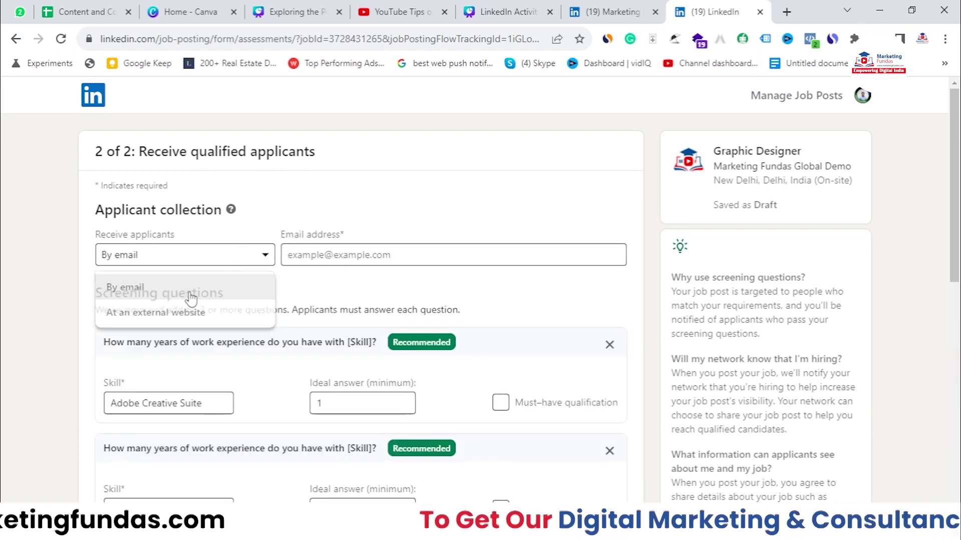
Step: Enter the contact e-mail address in the Email address field, correcting the domain
click(404, 260)
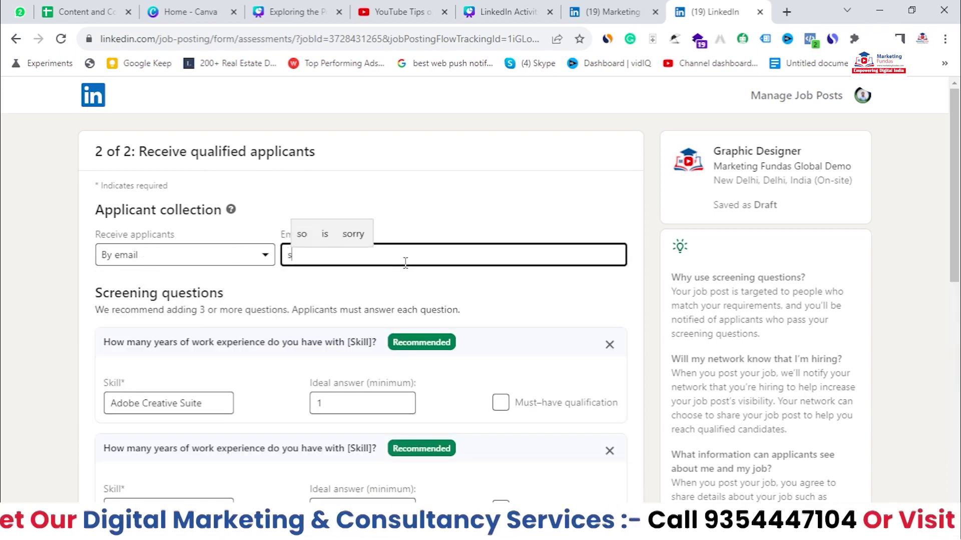
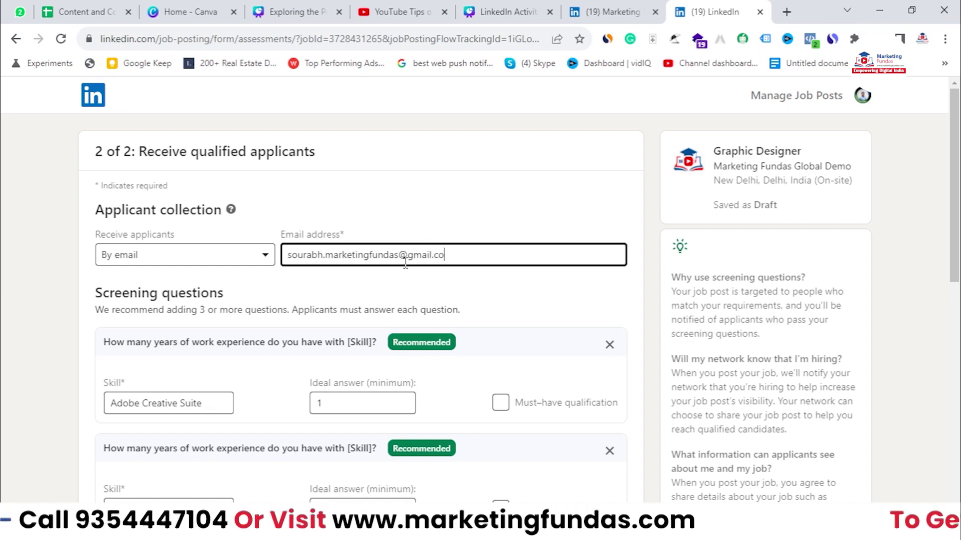
click(352, 289)
scroll(149, 198, down, 3)
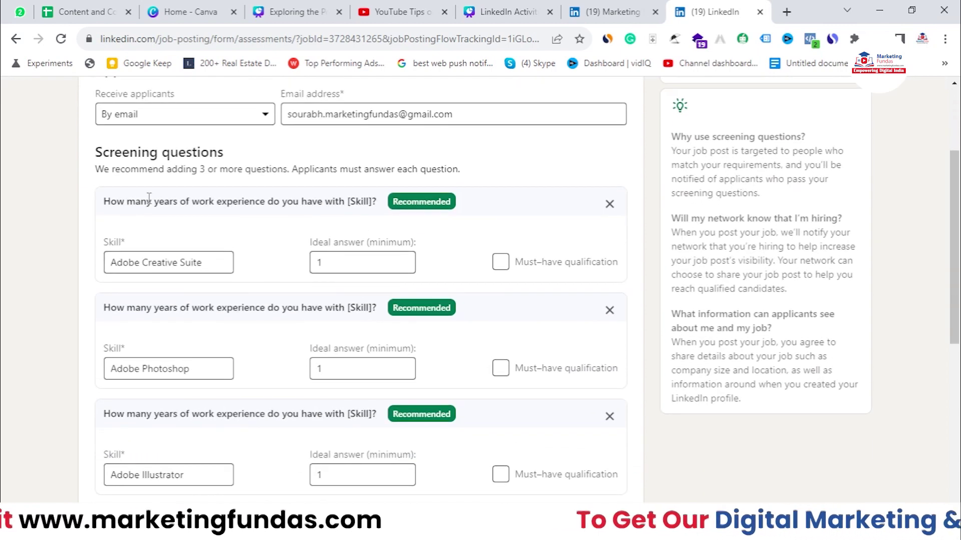
drag(84, 172, 309, 161)
scroll(223, 254, down, 2)
drag(95, 138, 366, 134)
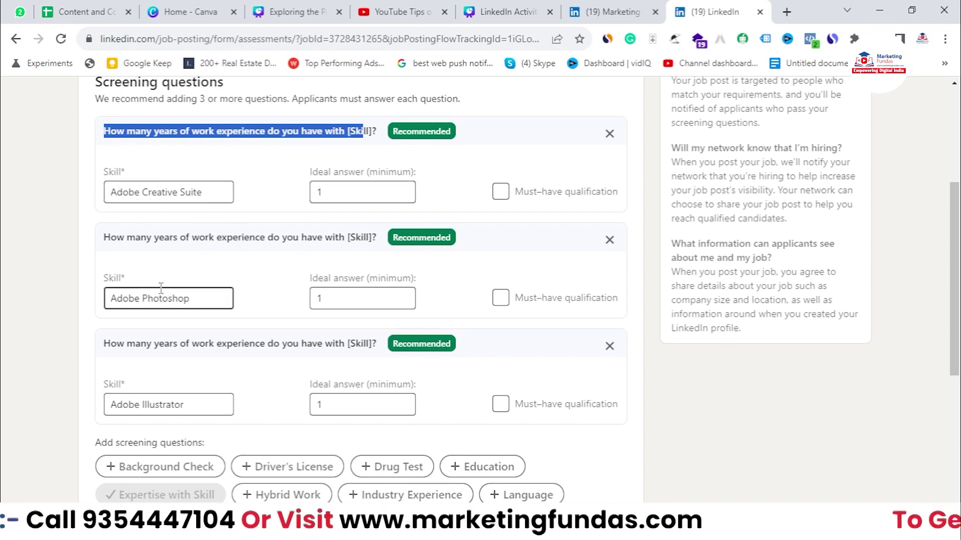
scroll(128, 184, down, 2)
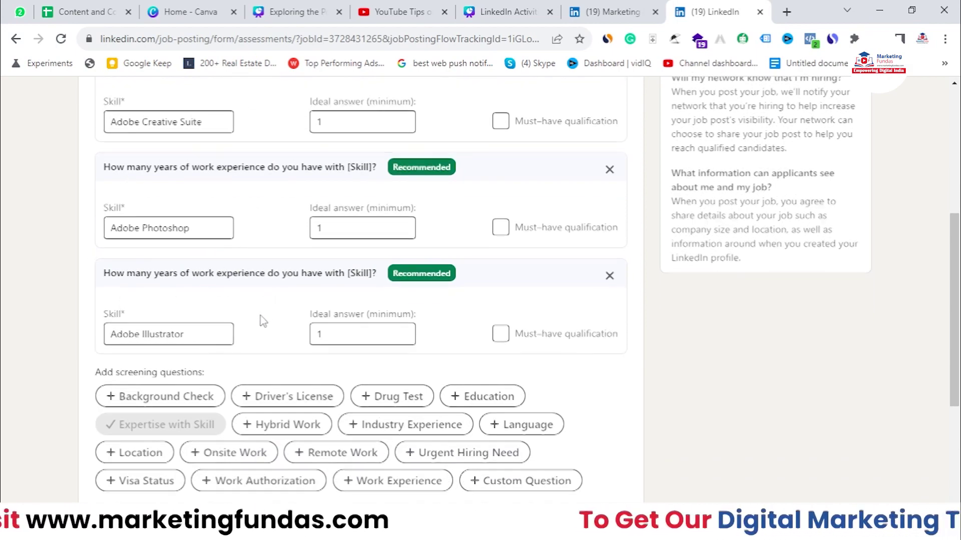
scroll(263, 321, up, 2)
scroll(322, 369, down, 1)
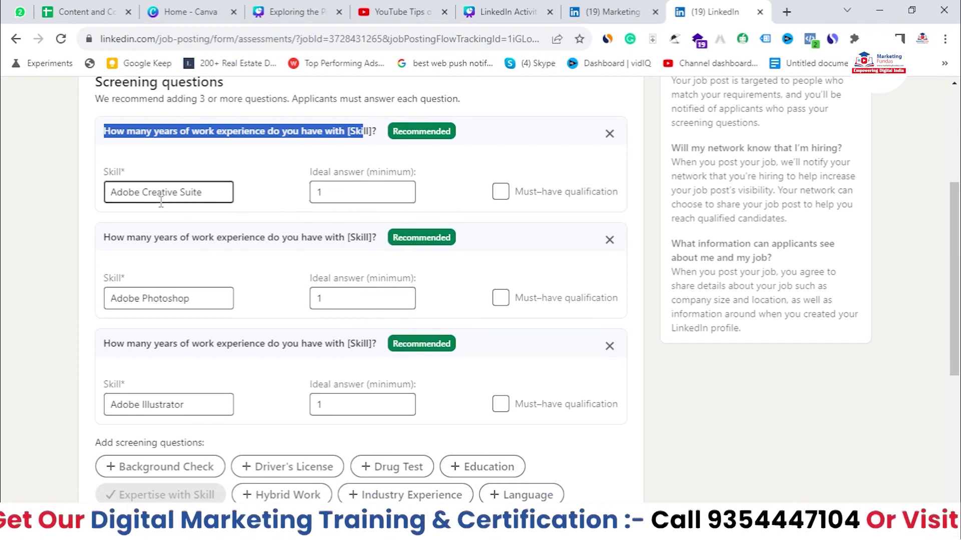
drag(201, 192, 100, 205)
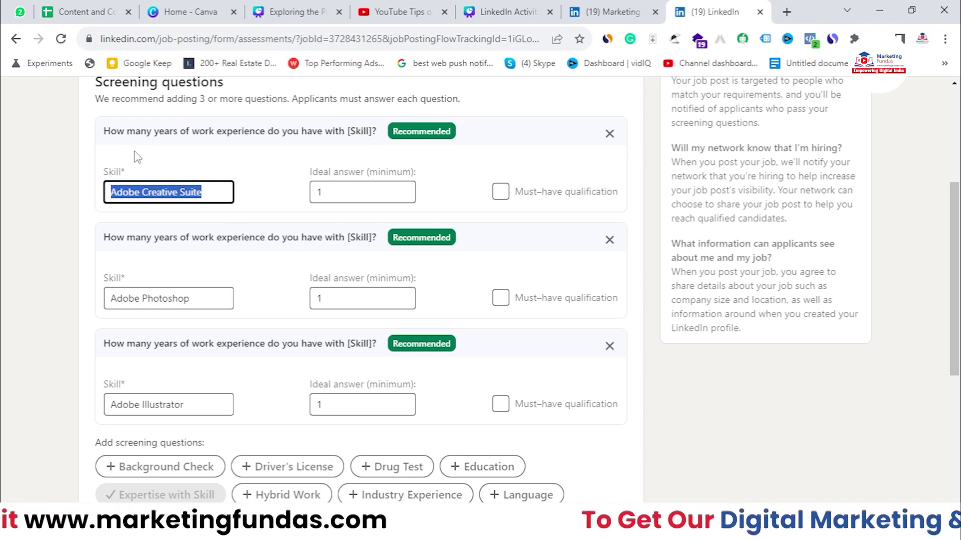
scroll(138, 158, up, 1)
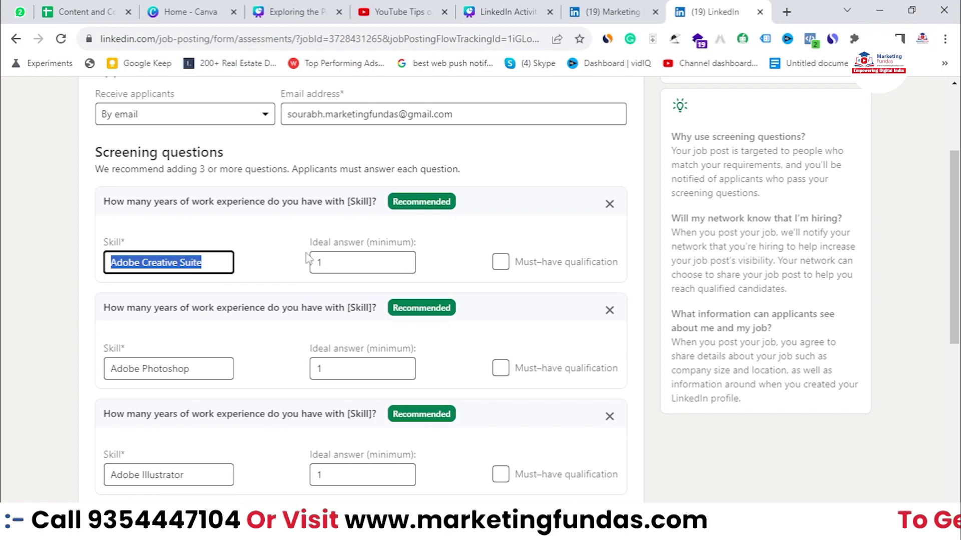
scroll(310, 300, down, 3)
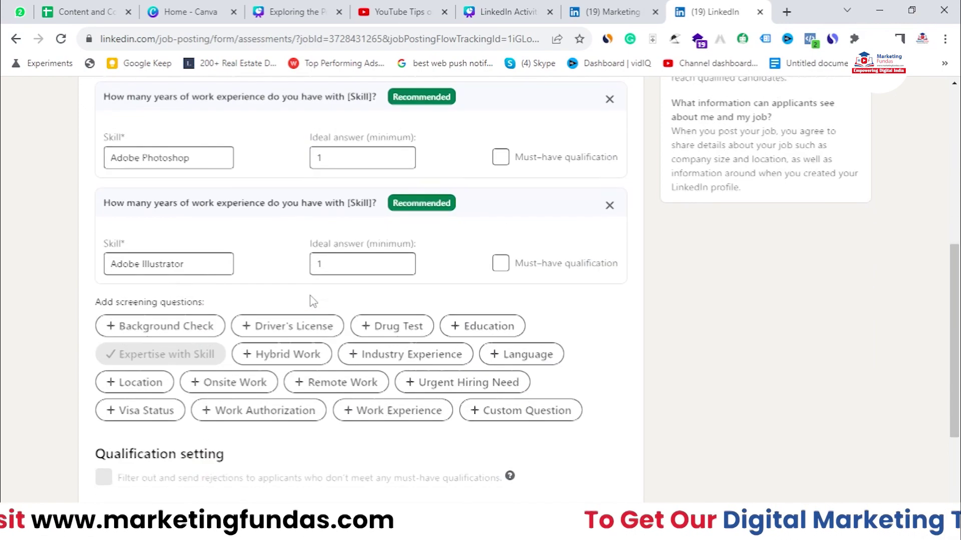
scroll(398, 289, down, 4)
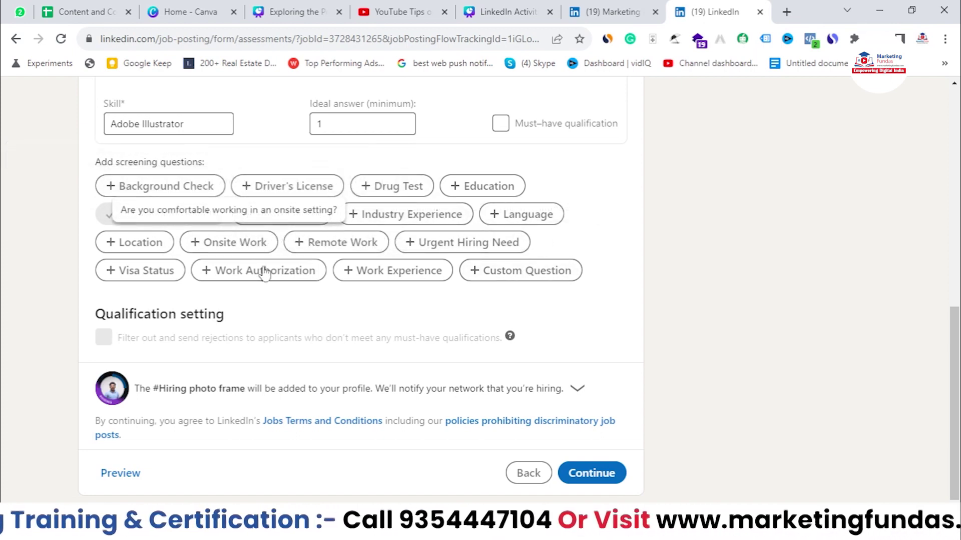
scroll(261, 268, up, 1)
Step: Add a must-have Education question requiring a Bachelor's Degree and continue
click(475, 257)
click(120, 297)
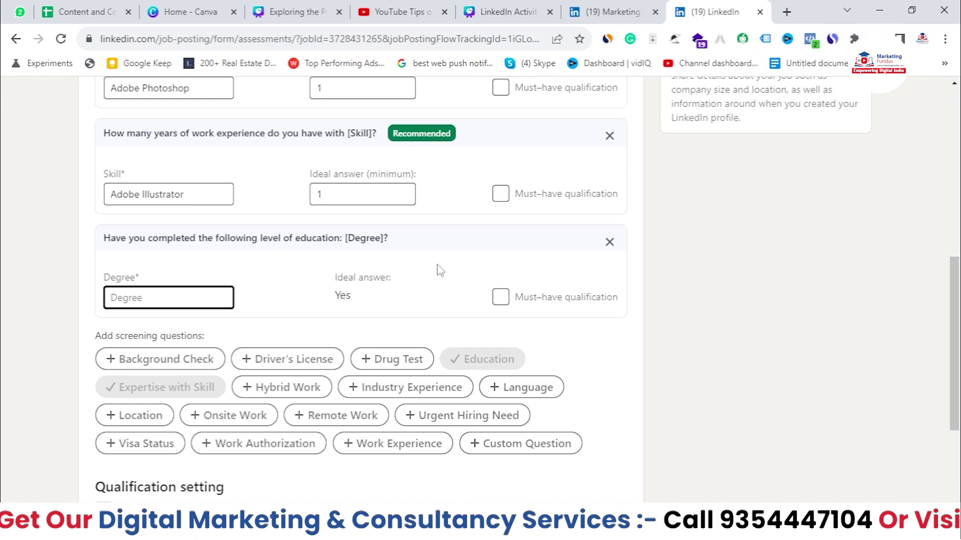
click(500, 297)
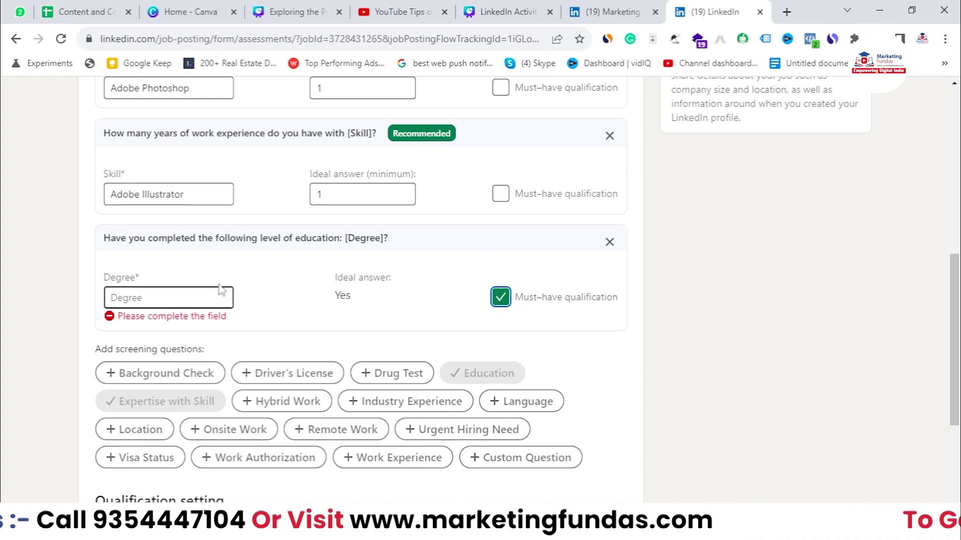
click(191, 304)
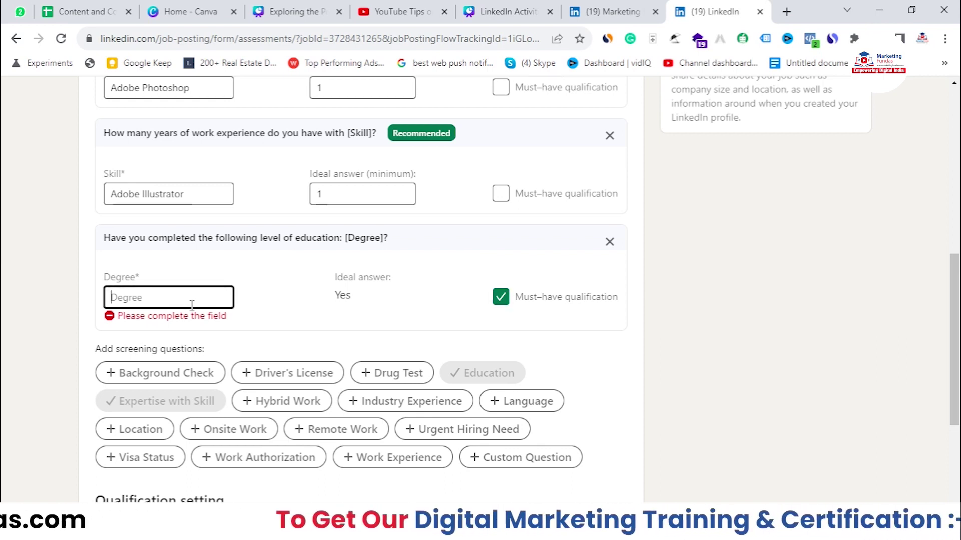
text(d)
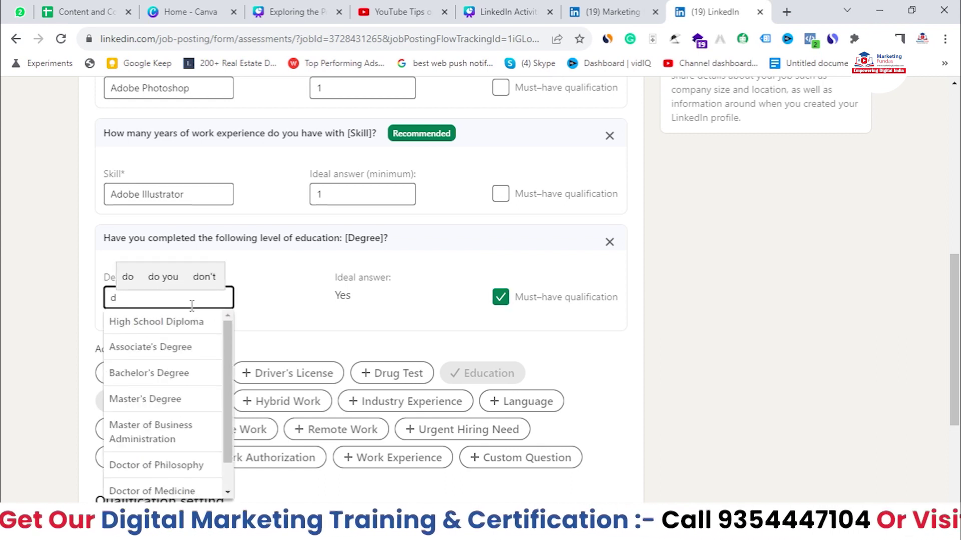
click(160, 373)
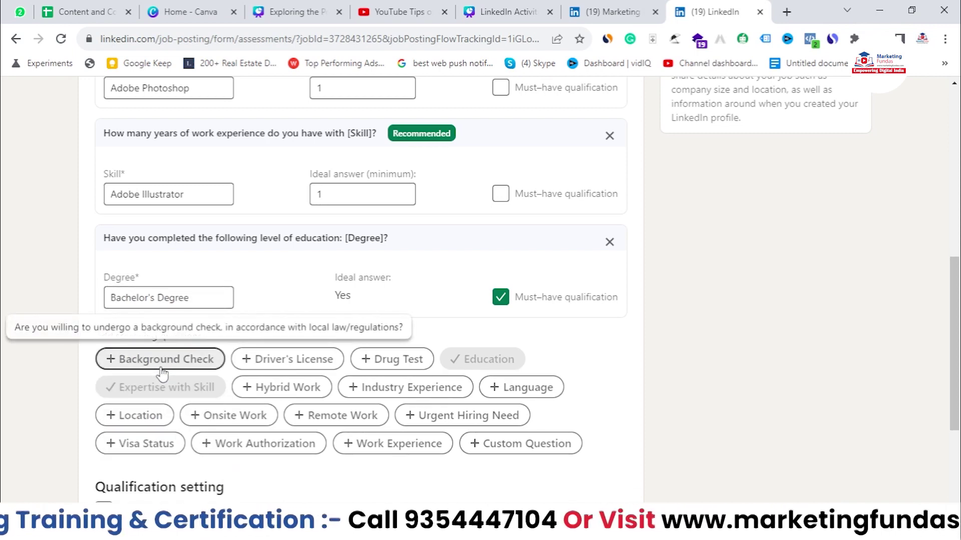
scroll(412, 311, down, 3)
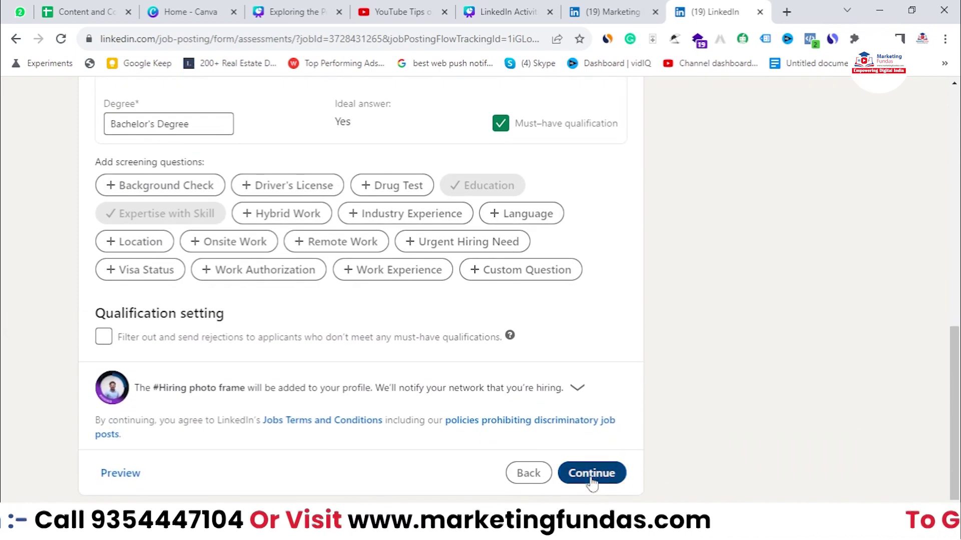
click(592, 474)
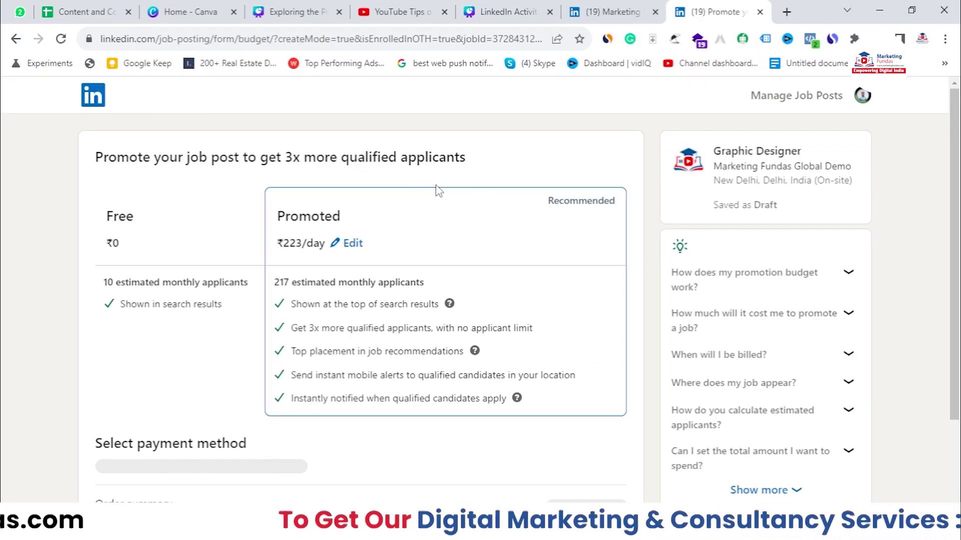
Step: Publish the Graphic Designer job for free with Post without promoting
scroll(438, 191, down, 1)
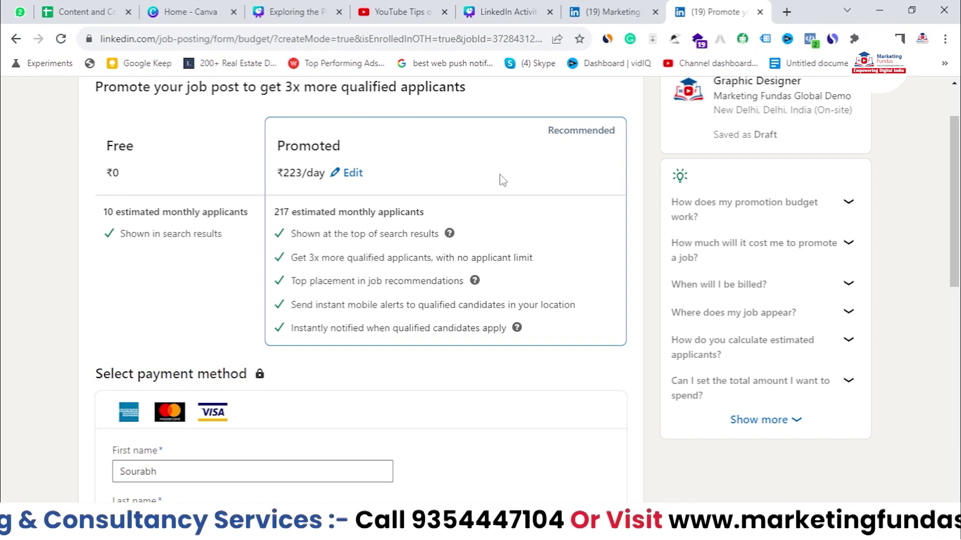
scroll(242, 253, up, 1)
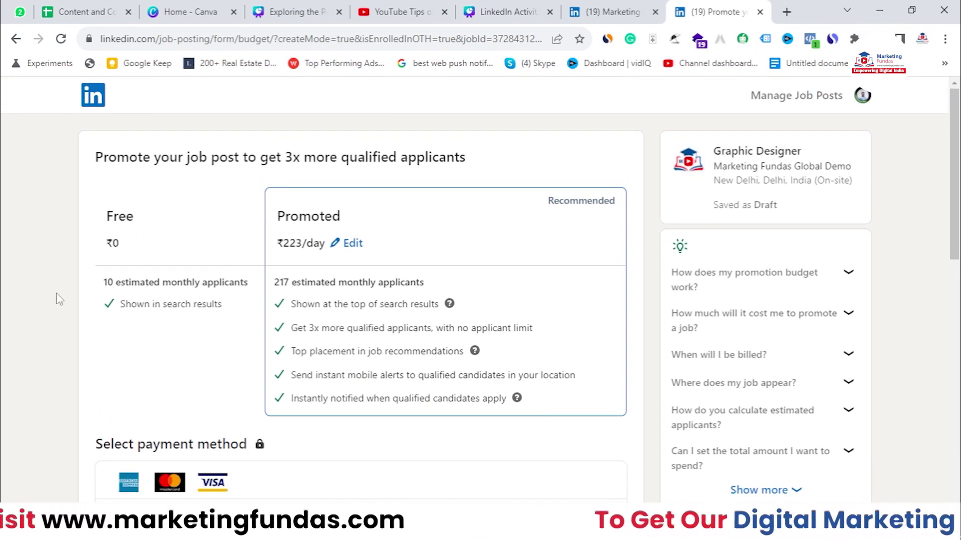
scroll(120, 253, down, 6)
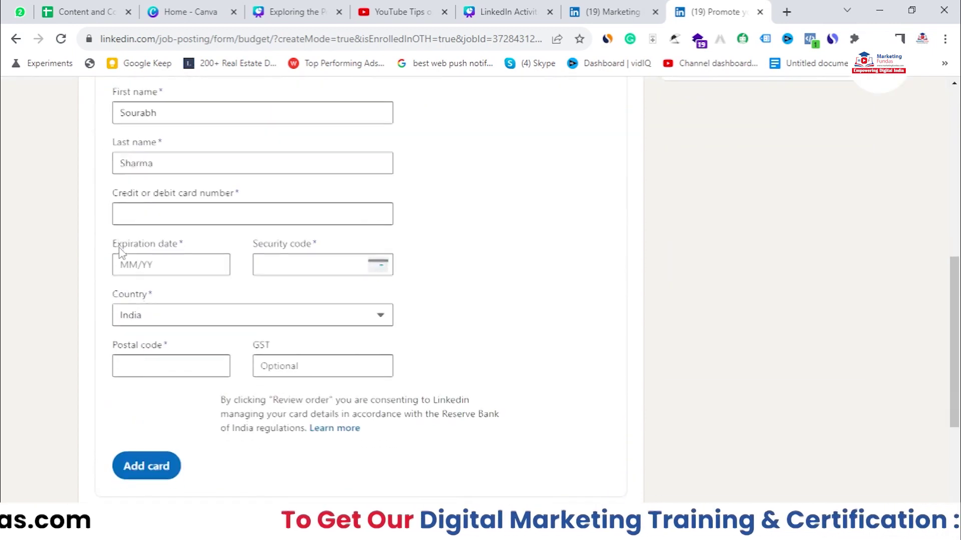
scroll(120, 252, down, 3)
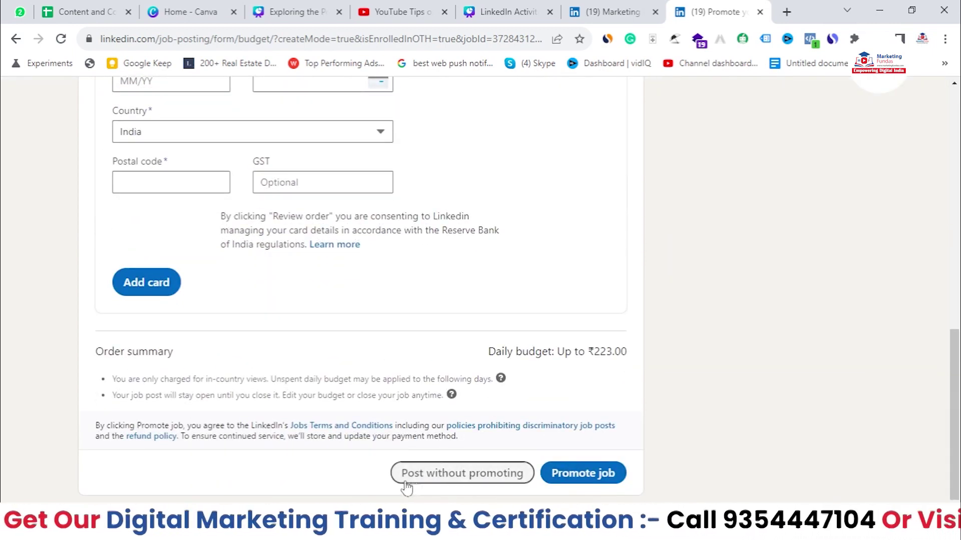
click(456, 478)
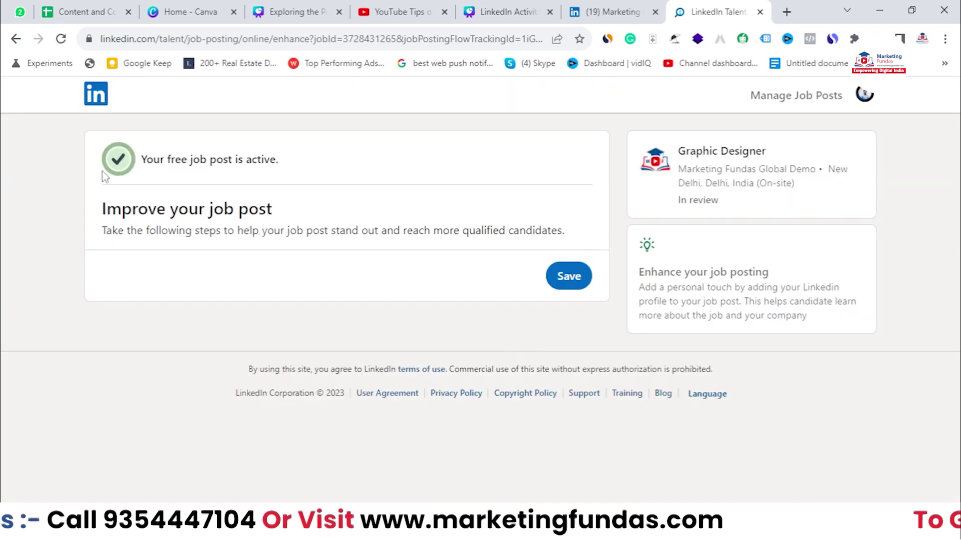
Step: Highlight the 'Your free job post is active.' confirmation message
drag(142, 159, 291, 166)
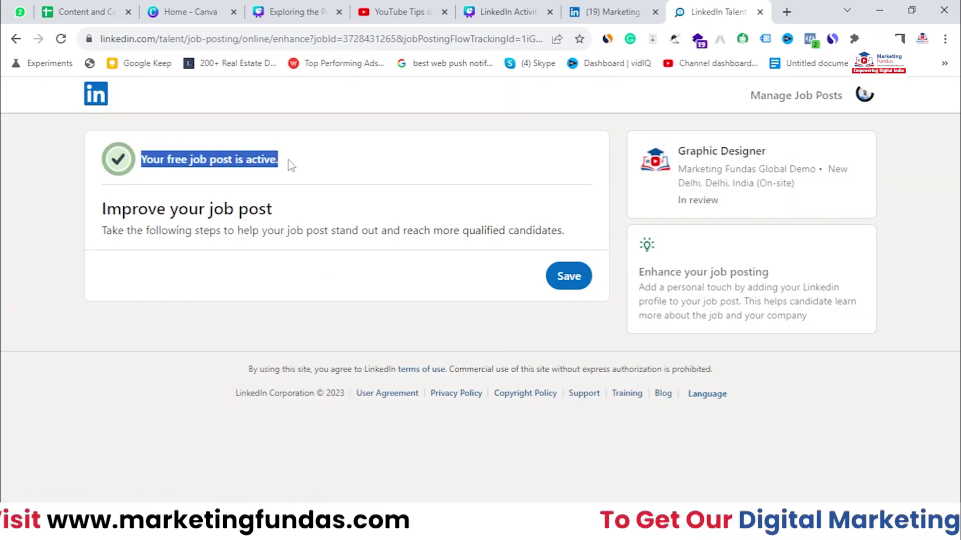